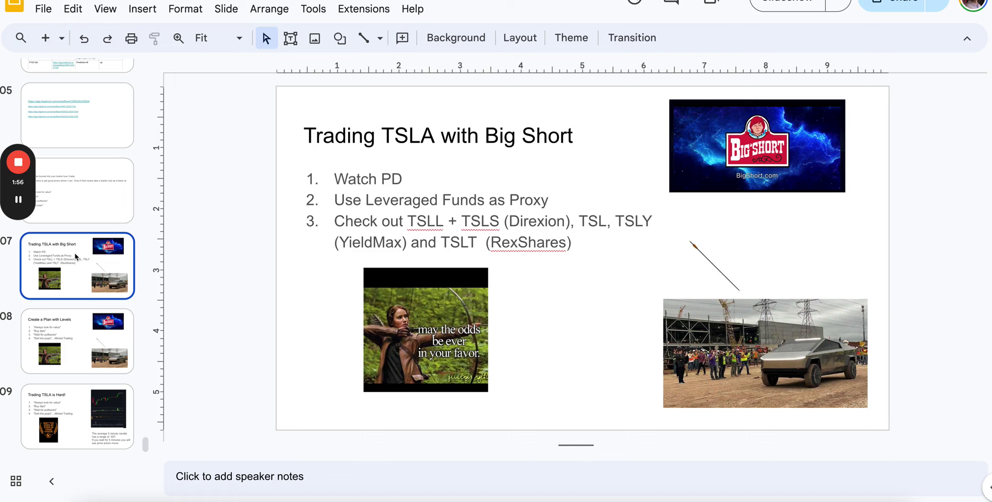
Go to slide 8, 'Create a Plan with Levels', in the filmstrip.
{"action": "left_click", "coordinate": [51, 331]}
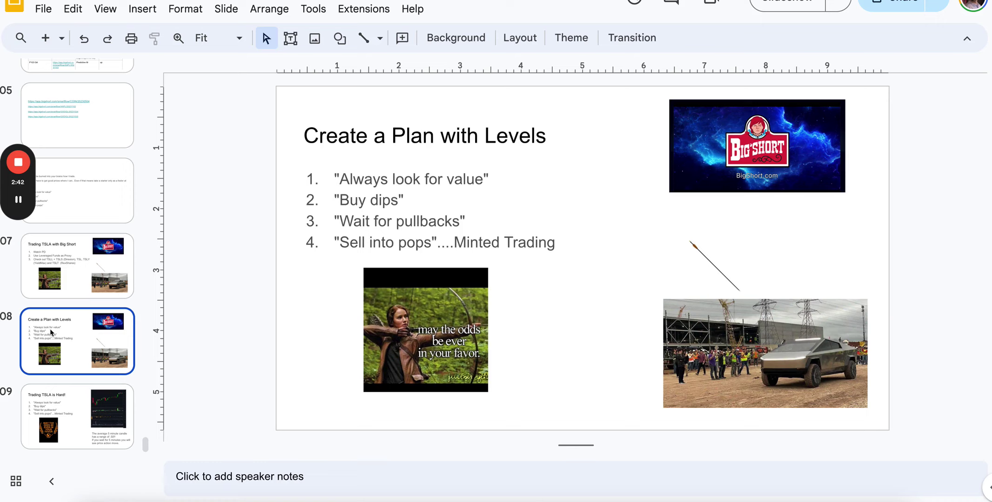
Go to slide 9, 'Trading TSLA is Hard!'.
{"action": "left_click", "coordinate": [66, 404]}
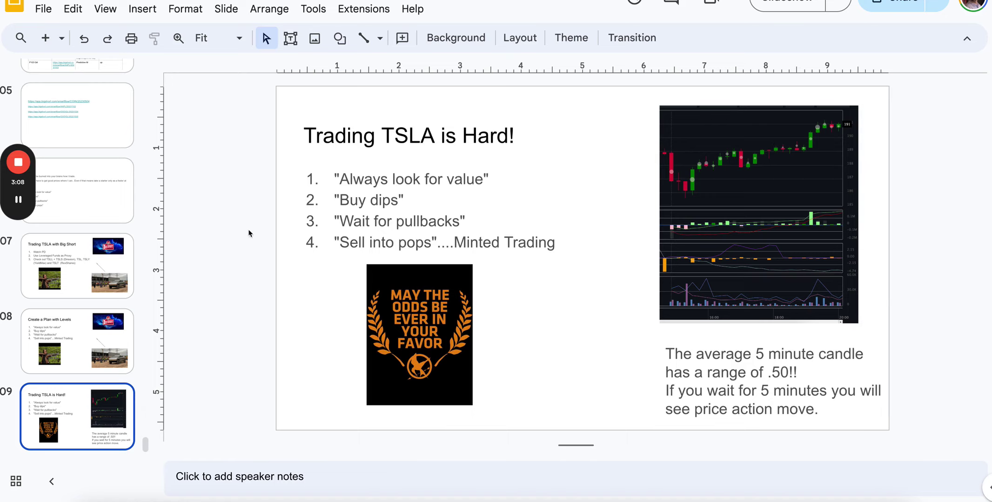
{"action": "mouse_move", "coordinate": [26, 173]}
Load the TSLA 5-minute chart for February 8, 2024 in Big Short.
{"action": "key", "text": "alt+Tab"}
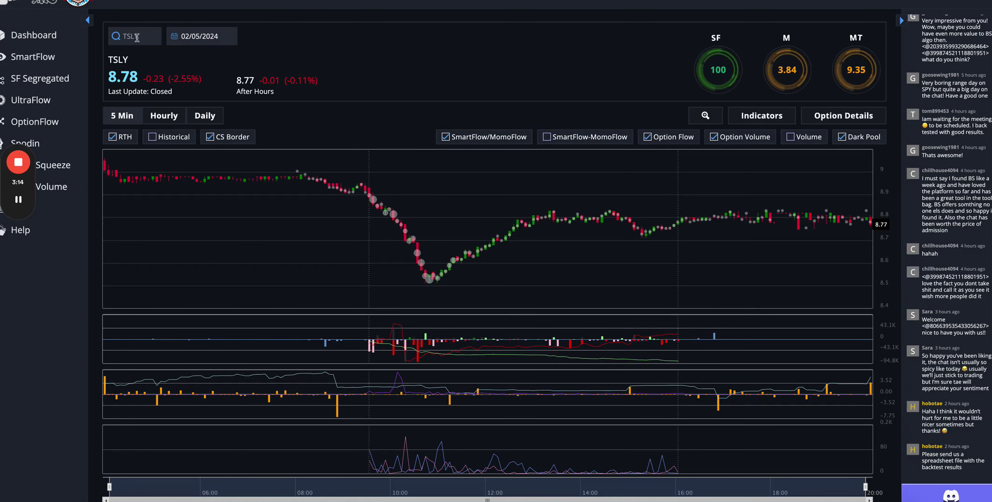
{"action": "left_click", "coordinate": [128, 36]}
{"action": "type", "text": "TSLA"}
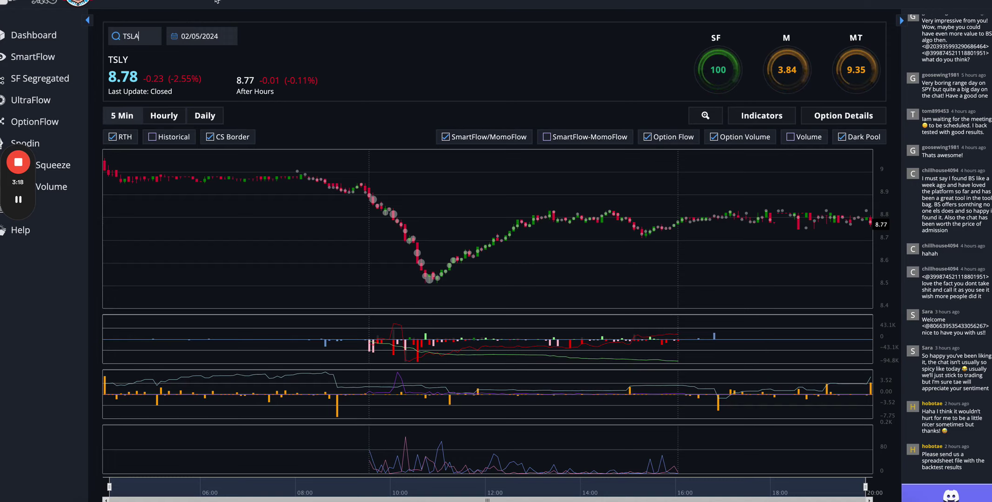
{"action": "left_click", "coordinate": [213, 40]}
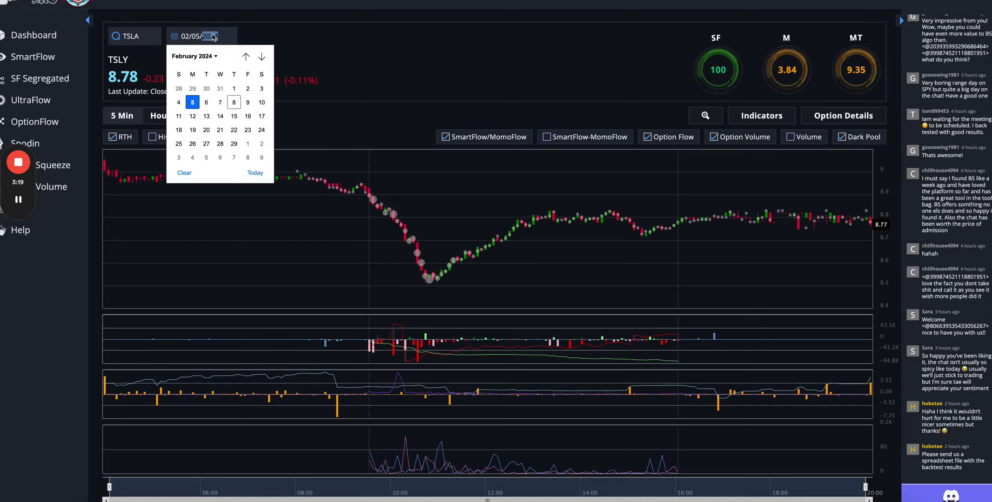
{"action": "left_click", "coordinate": [235, 104]}
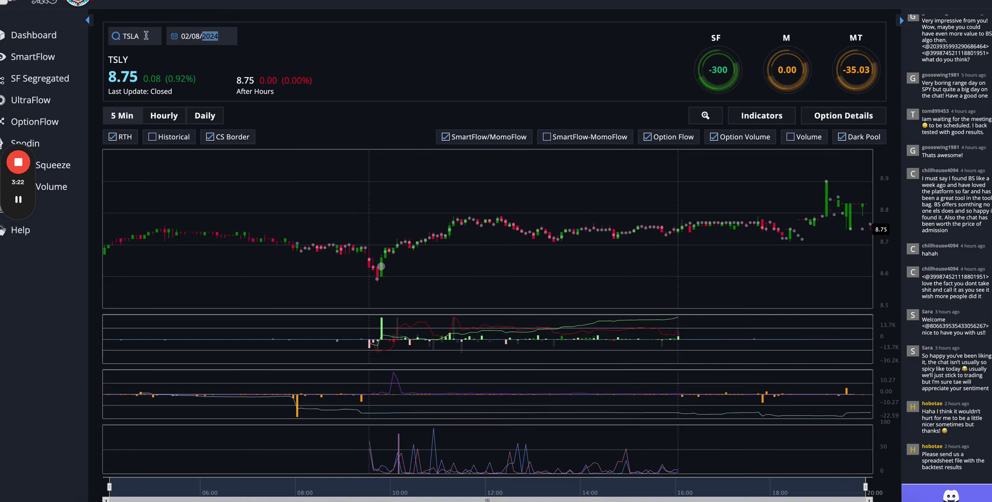
{"action": "left_click", "coordinate": [145, 35]}
{"action": "key", "text": "Return"}
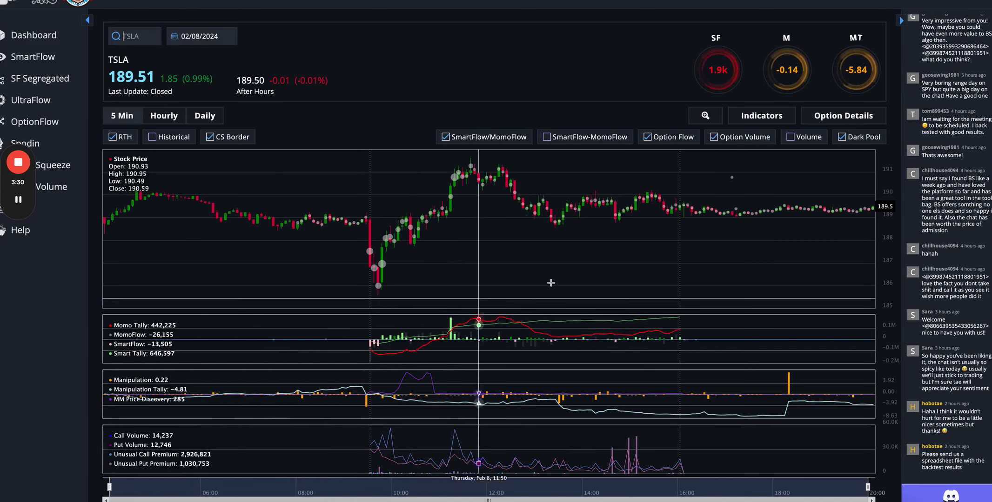
Hide the chat panel and narrow the timeline to the morning drop and rally.
{"action": "left_click", "coordinate": [902, 22]}
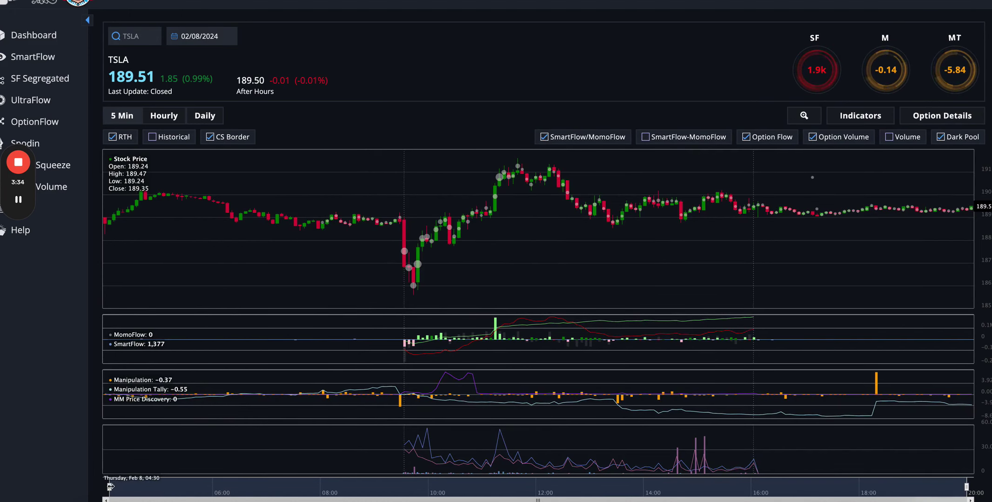
{"action": "left_click_drag", "start_coordinate": [109, 487], "coordinate": [346, 486]}
{"action": "left_click_drag", "start_coordinate": [412, 485], "coordinate": [339, 492]}
{"action": "left_click_drag", "start_coordinate": [898, 487], "coordinate": [655, 487]}
{"action": "left_click_drag", "start_coordinate": [566, 484], "coordinate": [651, 484]}
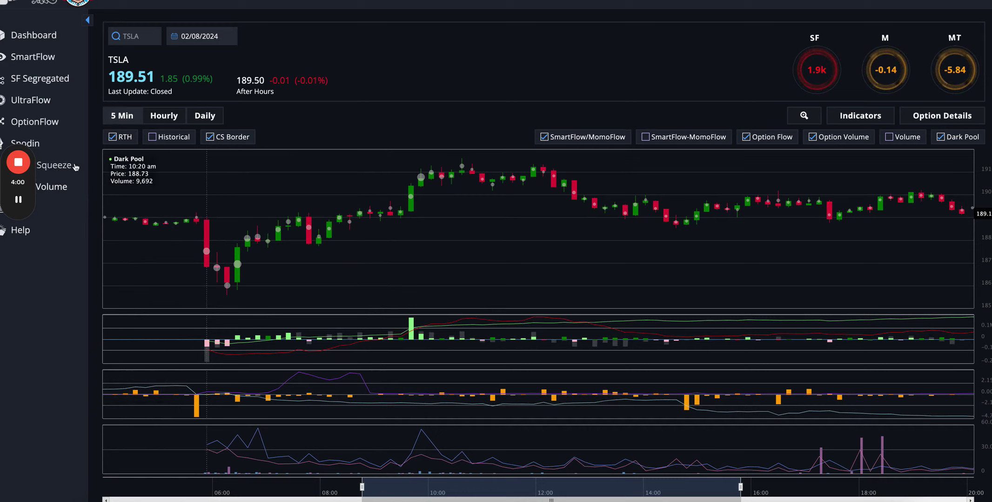
With a blue freehand pen, circle the red candle's morning low.
{"action": "mouse_move", "coordinate": [26, 196]}
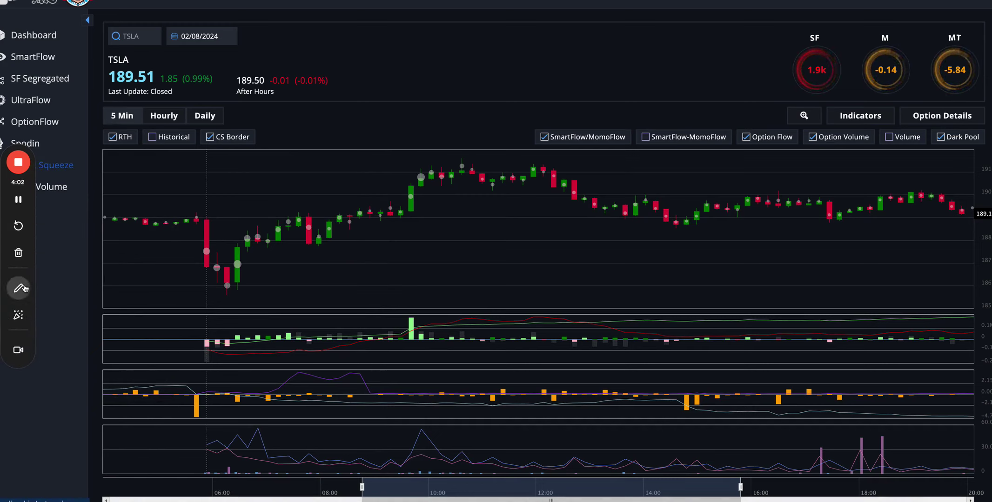
{"action": "left_click", "coordinate": [18, 286]}
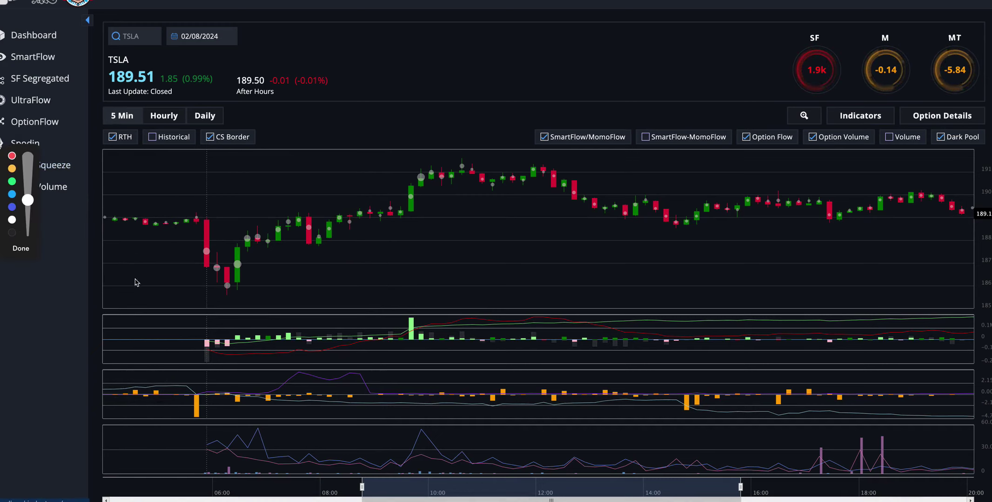
{"action": "left_click", "coordinate": [12, 194]}
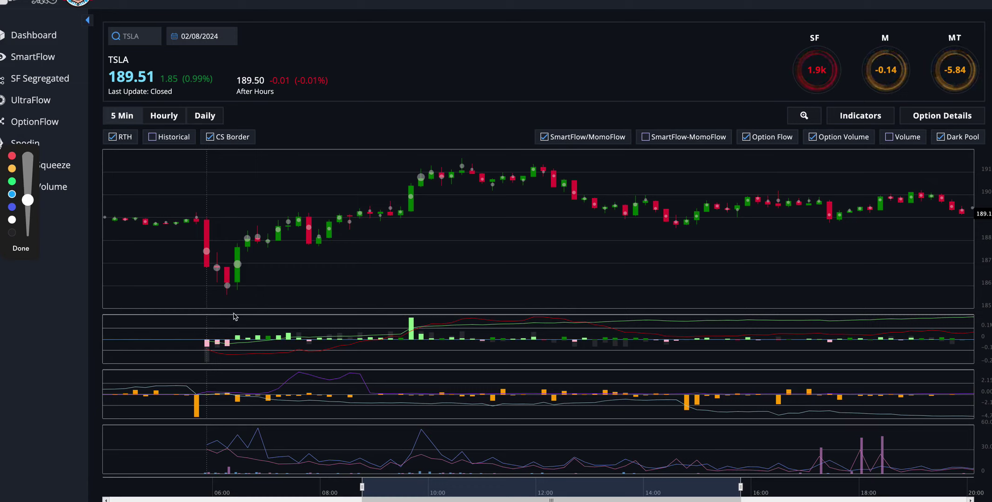
{"action": "left_click", "coordinate": [226, 286]}
{"action": "mouse_move", "coordinate": [224, 289]}
{"action": "left_mouse_down"}
{"action": "mouse_move", "coordinate": [222, 300]}
{"action": "mouse_move", "coordinate": [233, 290]}
{"action": "left_mouse_up"}
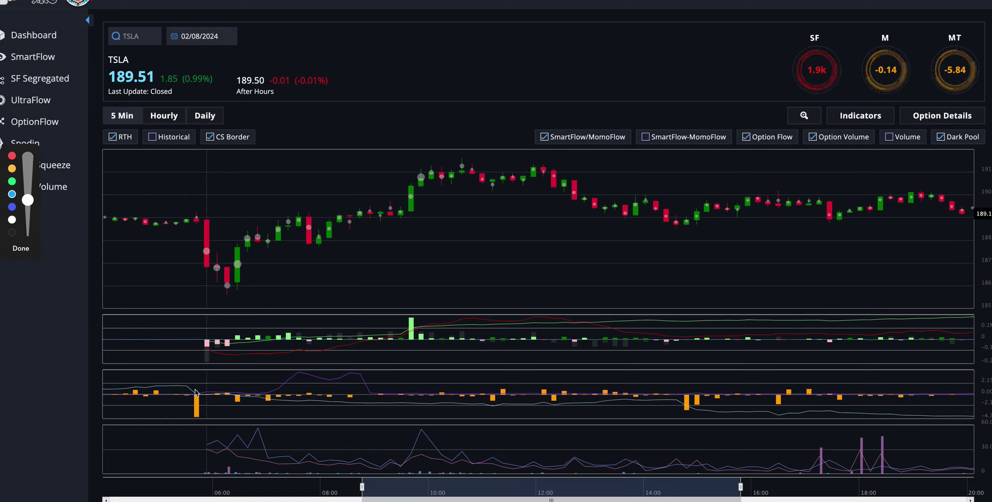
Circle and underline the rising green SmartFlow bars after the low, with a stroke back to the drop.
{"action": "left_click", "coordinate": [263, 329]}
{"action": "mouse_move", "coordinate": [263, 329]}
{"action": "left_mouse_down"}
{"action": "mouse_move", "coordinate": [258, 354]}
{"action": "mouse_move", "coordinate": [281, 351]}
{"action": "mouse_move", "coordinate": [273, 326]}
{"action": "left_mouse_up"}
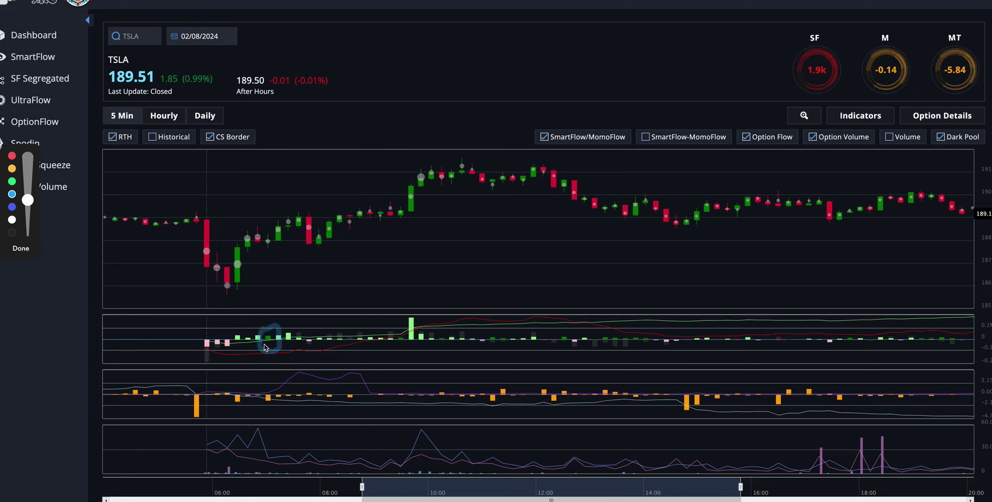
{"action": "left_click_drag", "start_coordinate": [239, 348], "coordinate": [275, 347]}
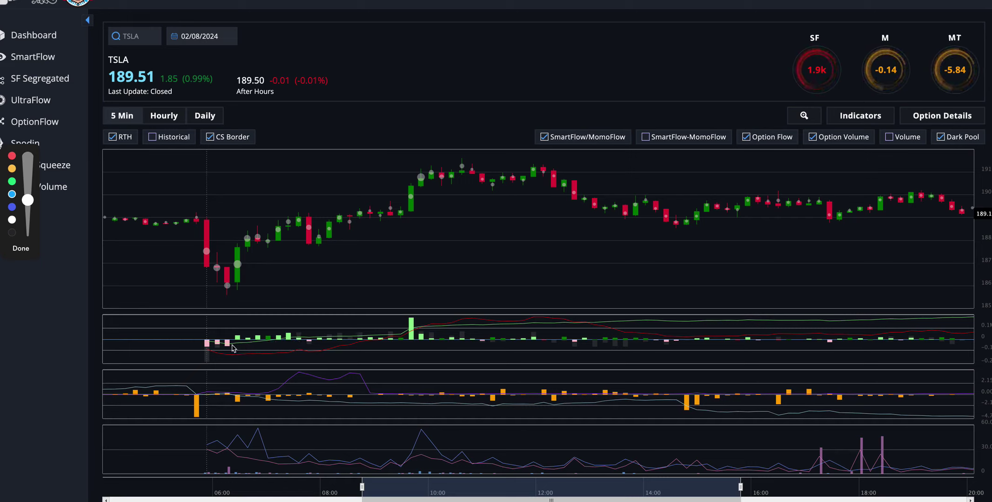
{"action": "left_click_drag", "start_coordinate": [224, 349], "coordinate": [292, 343]}
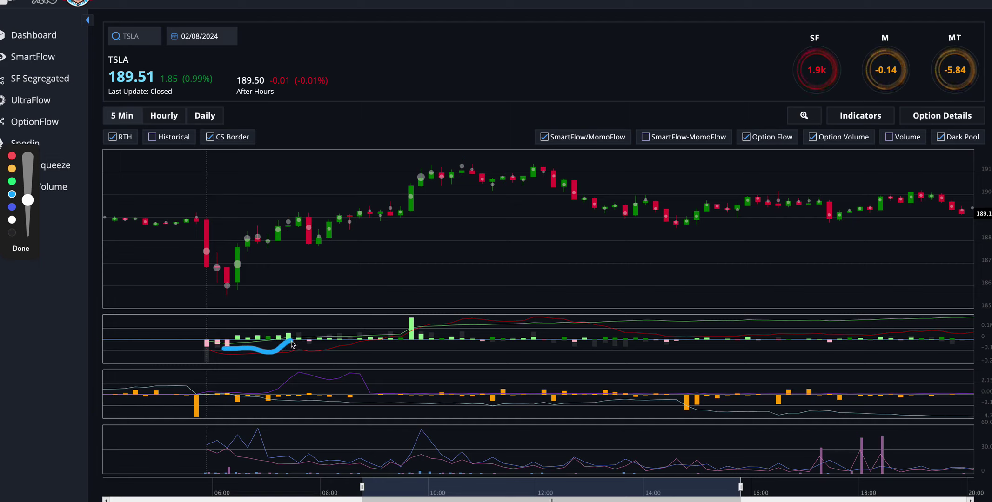
{"action": "mouse_move", "coordinate": [291, 343]}
{"action": "left_mouse_down"}
{"action": "mouse_move", "coordinate": [191, 371]}
{"action": "mouse_move", "coordinate": [176, 386]}
{"action": "mouse_move", "coordinate": [183, 439]}
{"action": "mouse_move", "coordinate": [211, 425]}
{"action": "mouse_move", "coordinate": [199, 383]}
{"action": "mouse_move", "coordinate": [187, 379]}
{"action": "left_mouse_up"}
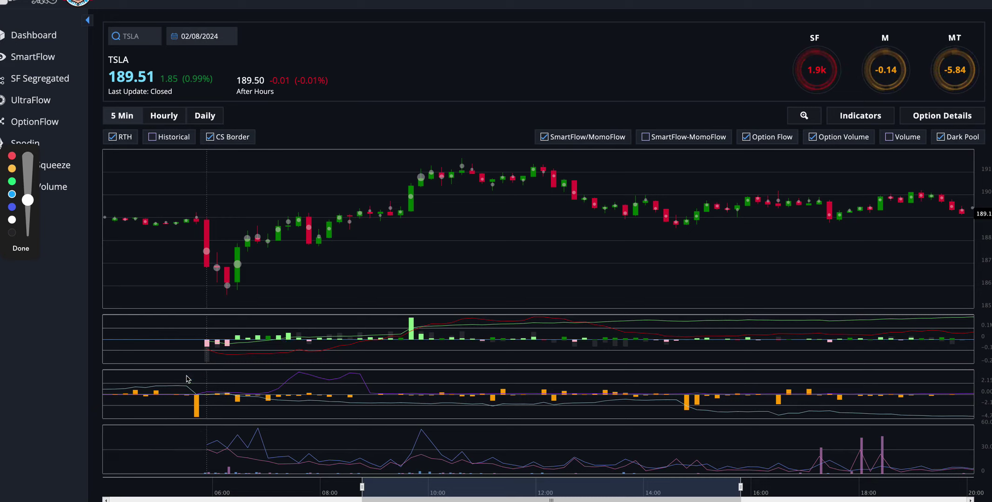
Draw blue arrows from the opening drop to the orange spike and rising afterwards.
{"action": "mouse_move", "coordinate": [199, 229]}
{"action": "left_mouse_down"}
{"action": "mouse_move", "coordinate": [195, 384]}
{"action": "mouse_move", "coordinate": [184, 377]}
{"action": "mouse_move", "coordinate": [195, 384]}
{"action": "left_mouse_up"}
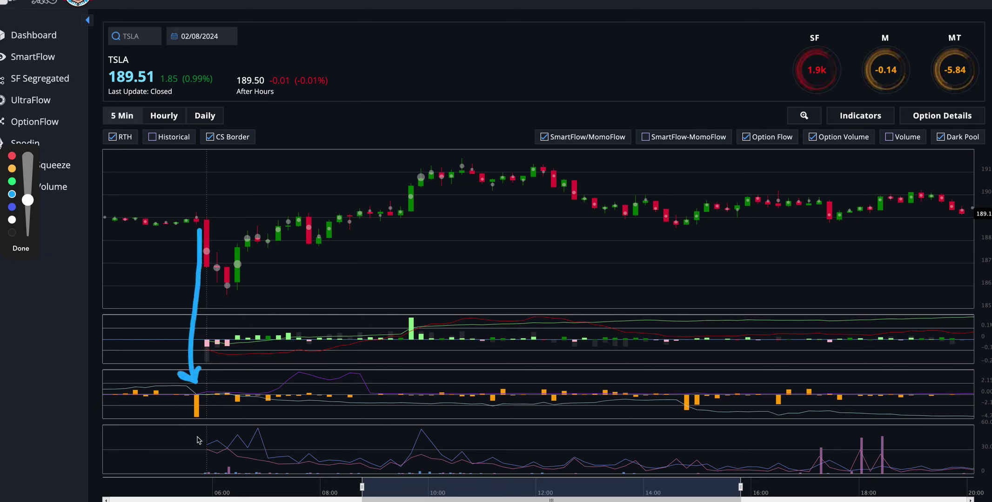
{"action": "mouse_move", "coordinate": [199, 431]}
{"action": "left_mouse_down"}
{"action": "mouse_move", "coordinate": [246, 430]}
{"action": "mouse_move", "coordinate": [295, 406]}
{"action": "mouse_move", "coordinate": [285, 406]}
{"action": "mouse_move", "coordinate": [296, 411]}
{"action": "mouse_move", "coordinate": [289, 421]}
{"action": "left_mouse_up"}
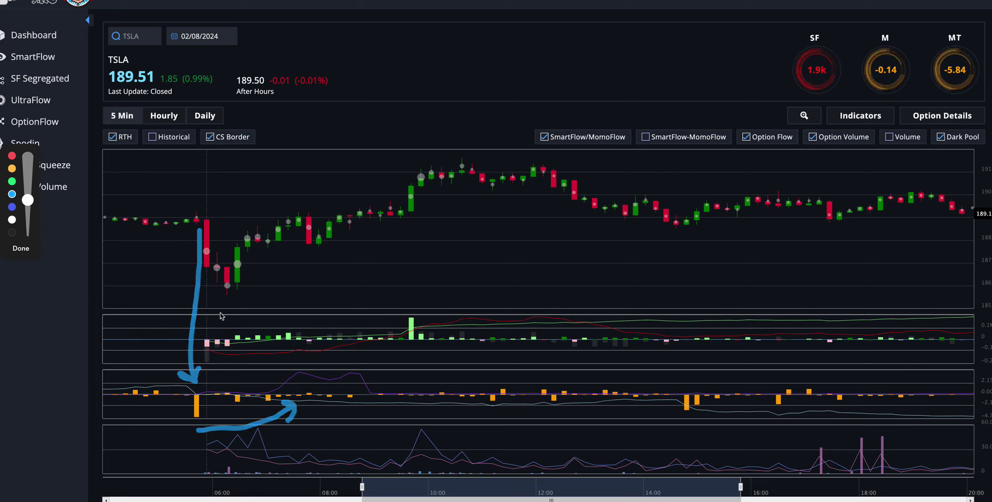
{"action": "mouse_move", "coordinate": [266, 251]}
{"action": "left_mouse_down"}
{"action": "mouse_move", "coordinate": [252, 365]}
{"action": "mouse_move", "coordinate": [286, 352]}
{"action": "left_mouse_up"}
{"action": "left_click_drag", "start_coordinate": [287, 311], "coordinate": [274, 254]}
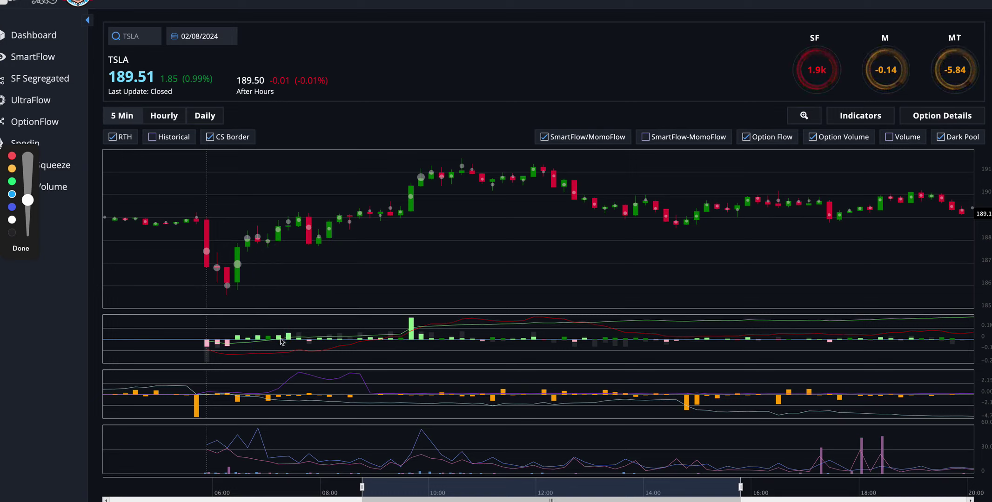
Trace the rally in the flow pane and in price up to the morning peak.
{"action": "left_click_drag", "start_coordinate": [280, 341], "coordinate": [368, 324]}
{"action": "mouse_move", "coordinate": [277, 263]}
{"action": "left_mouse_down"}
{"action": "mouse_move", "coordinate": [333, 267]}
{"action": "mouse_move", "coordinate": [401, 244]}
{"action": "mouse_move", "coordinate": [436, 213]}
{"action": "mouse_move", "coordinate": [427, 192]}
{"action": "left_mouse_up"}
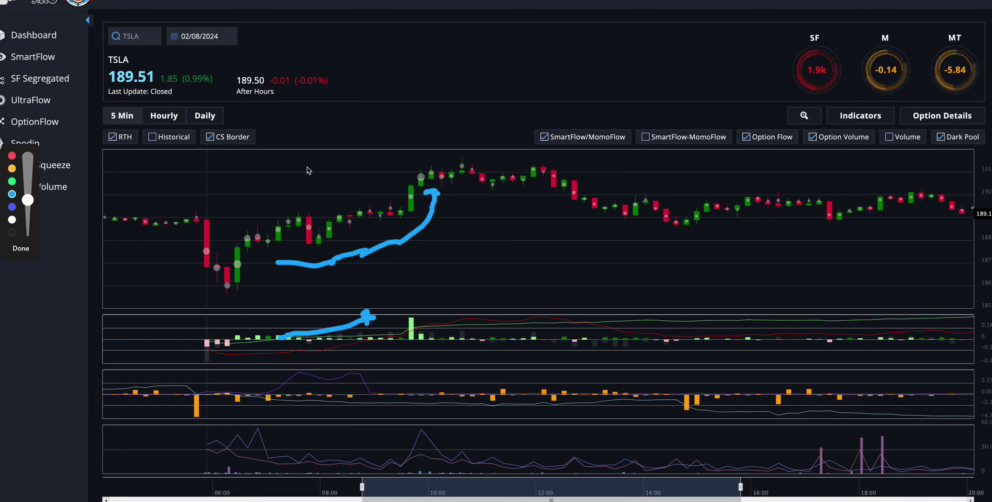
{"action": "mouse_move", "coordinate": [286, 167]}
{"action": "left_mouse_down"}
{"action": "mouse_move", "coordinate": [421, 155]}
{"action": "mouse_move", "coordinate": [499, 166]}
{"action": "left_mouse_up"}
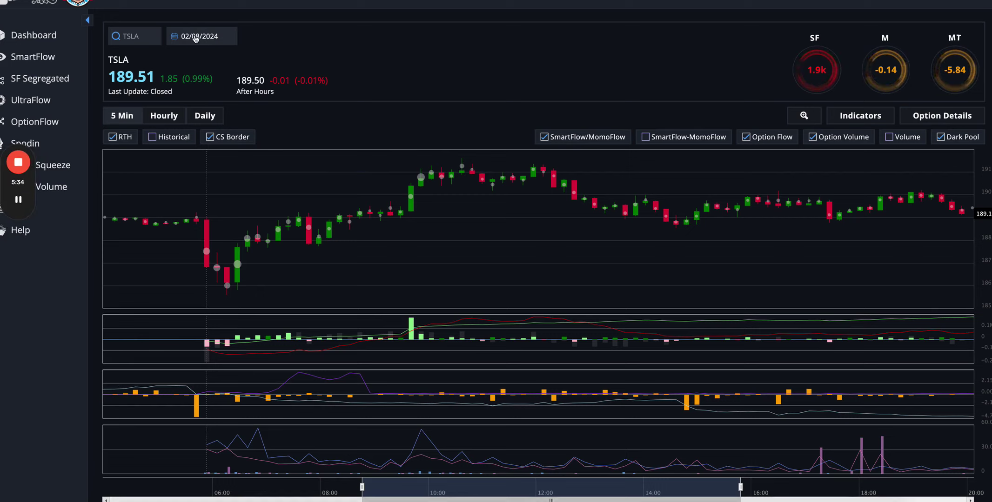
Switch the chart to 02/07/2024 and trace the peak and sell-off with the pen.
{"action": "left_click", "coordinate": [207, 37]}
{"action": "left_click", "coordinate": [220, 103]}
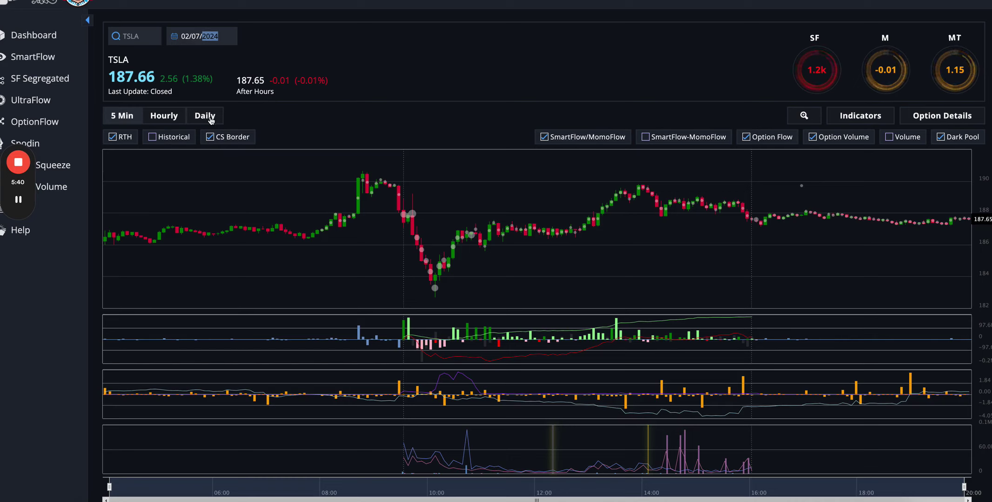
{"action": "mouse_move", "coordinate": [18, 200]}
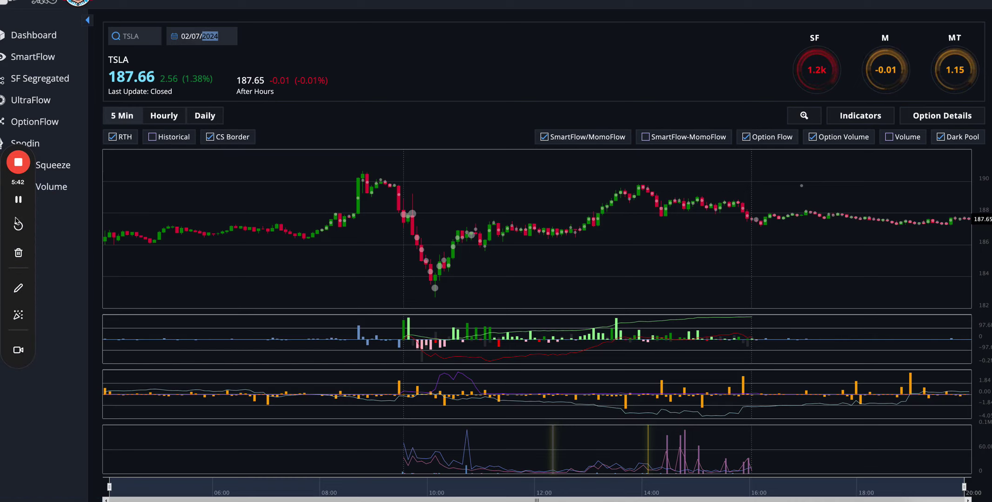
{"action": "left_click", "coordinate": [18, 289]}
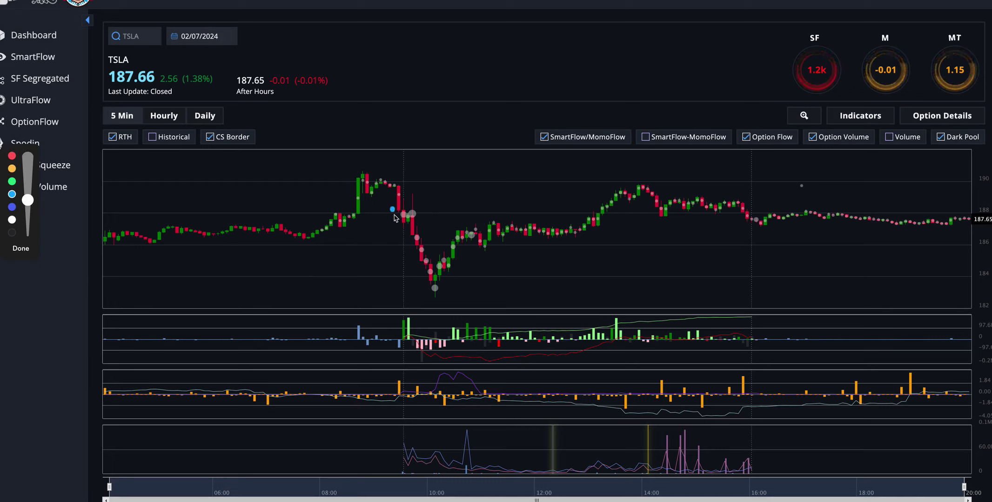
{"action": "left_click_drag", "start_coordinate": [394, 215], "coordinate": [422, 286]}
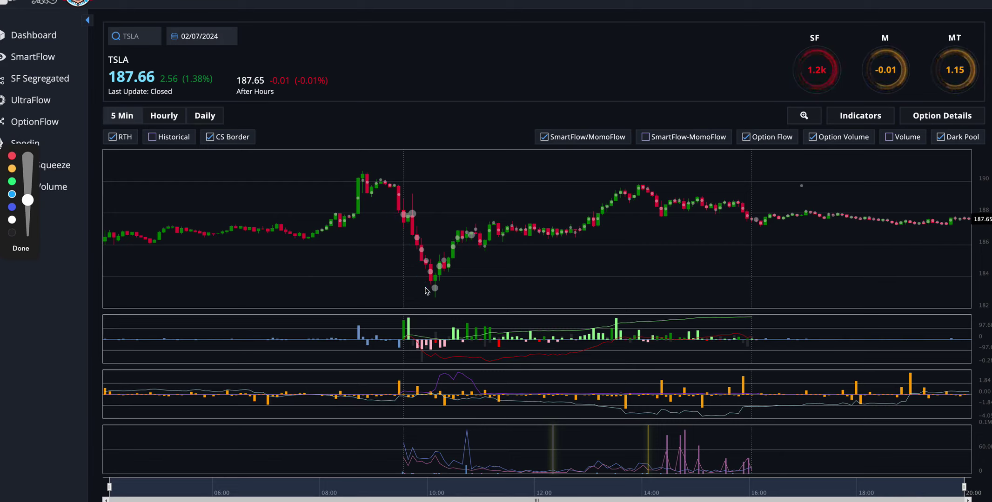
{"action": "left_click_drag", "start_coordinate": [425, 288], "coordinate": [399, 227]}
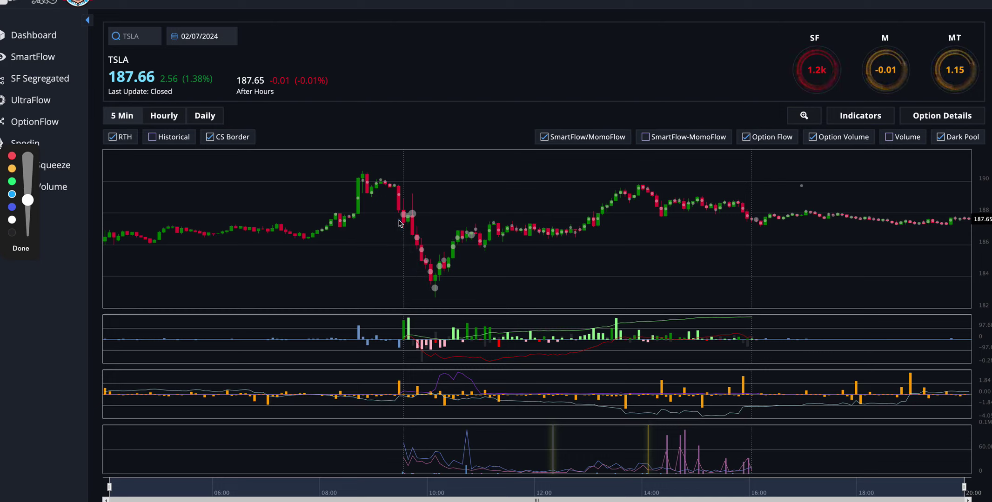
{"action": "left_click_drag", "start_coordinate": [399, 222], "coordinate": [436, 294]}
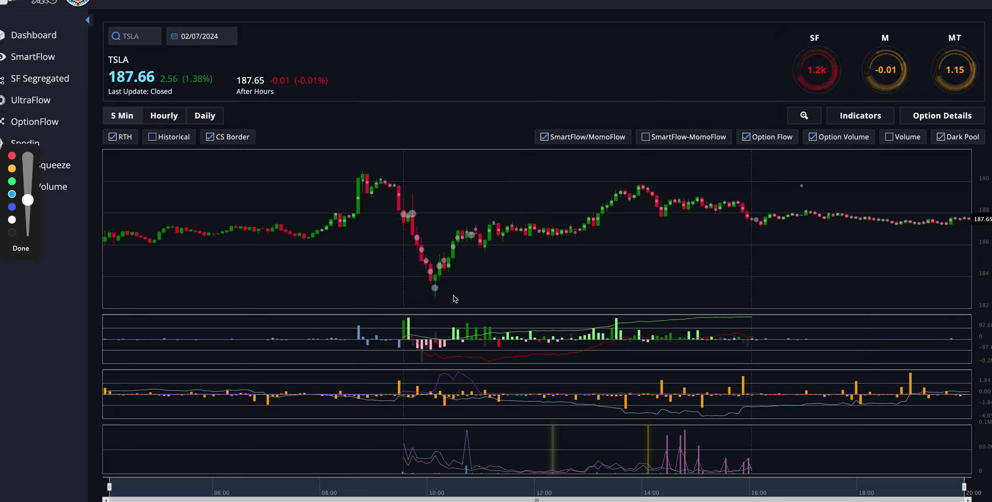
Circle the sell-off low and manipulation spike, and draw a U around the day's low.
{"action": "mouse_move", "coordinate": [453, 296]}
{"action": "left_mouse_down"}
{"action": "mouse_move", "coordinate": [439, 306]}
{"action": "mouse_move", "coordinate": [422, 298]}
{"action": "mouse_move", "coordinate": [442, 284]}
{"action": "mouse_move", "coordinate": [451, 302]}
{"action": "left_mouse_up"}
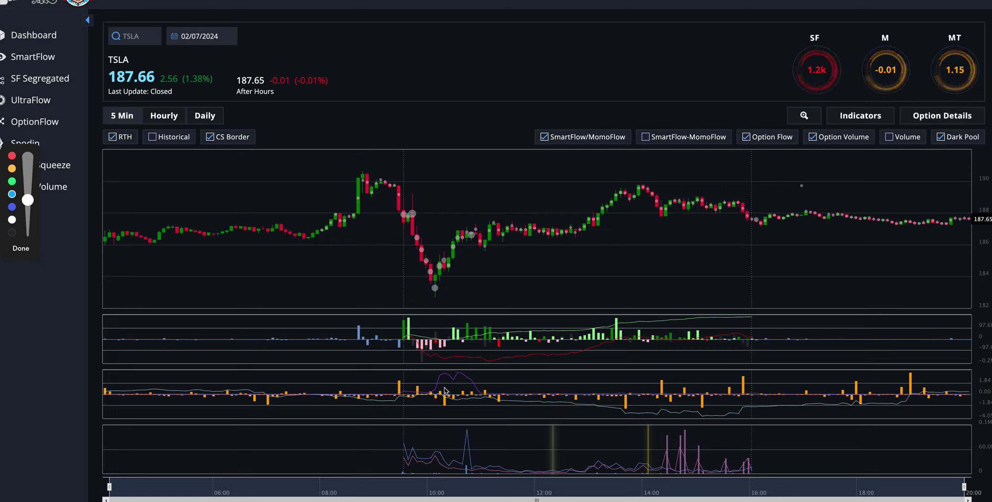
{"action": "mouse_move", "coordinate": [443, 390]}
{"action": "left_mouse_down"}
{"action": "mouse_move", "coordinate": [437, 417]}
{"action": "mouse_move", "coordinate": [449, 419]}
{"action": "mouse_move", "coordinate": [449, 389]}
{"action": "left_mouse_up"}
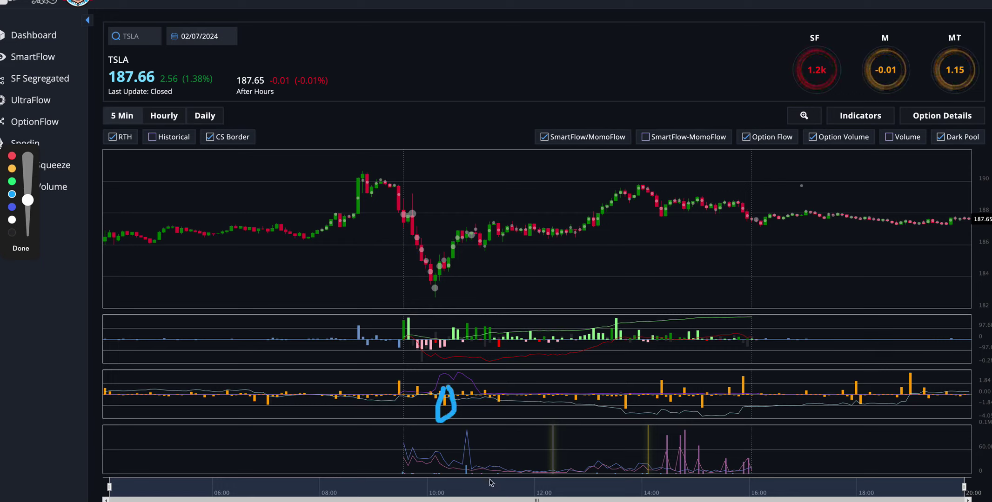
{"action": "mouse_move", "coordinate": [469, 410]}
{"action": "left_mouse_down"}
{"action": "mouse_move", "coordinate": [465, 425]}
{"action": "mouse_move", "coordinate": [460, 418]}
{"action": "mouse_move", "coordinate": [474, 421]}
{"action": "left_mouse_up"}
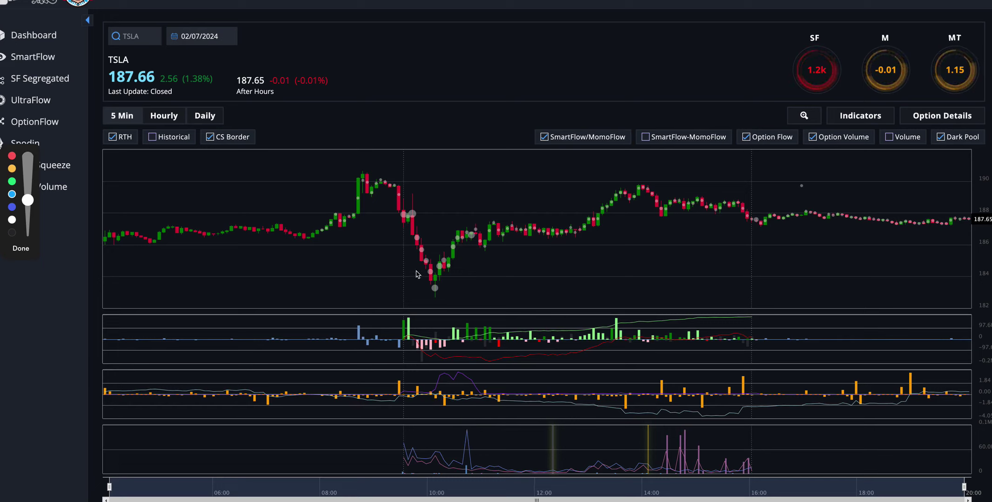
{"action": "mouse_move", "coordinate": [416, 272]}
{"action": "left_mouse_down"}
{"action": "mouse_move", "coordinate": [425, 300]}
{"action": "mouse_move", "coordinate": [448, 300]}
{"action": "mouse_move", "coordinate": [457, 282]}
{"action": "left_mouse_up"}
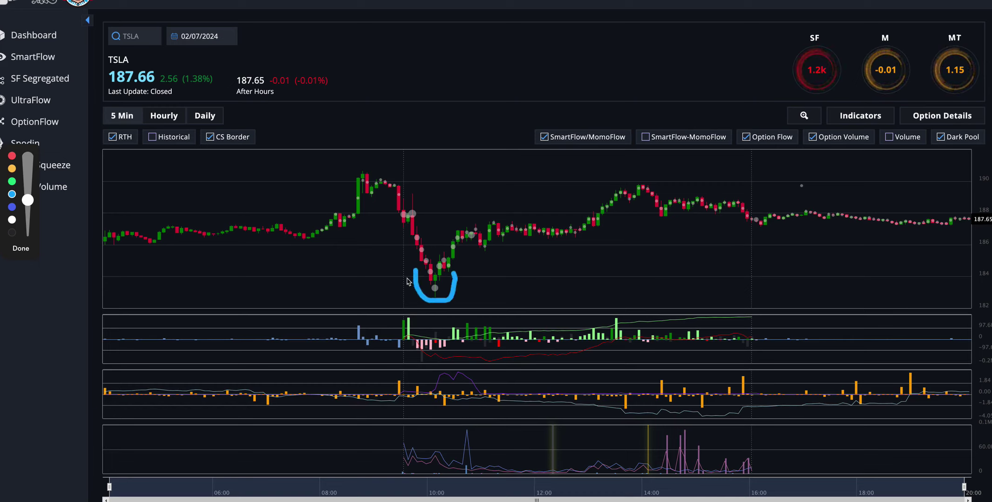
{"action": "mouse_move", "coordinate": [375, 287]}
{"action": "left_mouse_down"}
{"action": "mouse_move", "coordinate": [428, 289]}
{"action": "mouse_move", "coordinate": [428, 280]}
{"action": "mouse_move", "coordinate": [433, 298]}
{"action": "mouse_move", "coordinate": [423, 298]}
{"action": "left_mouse_up"}
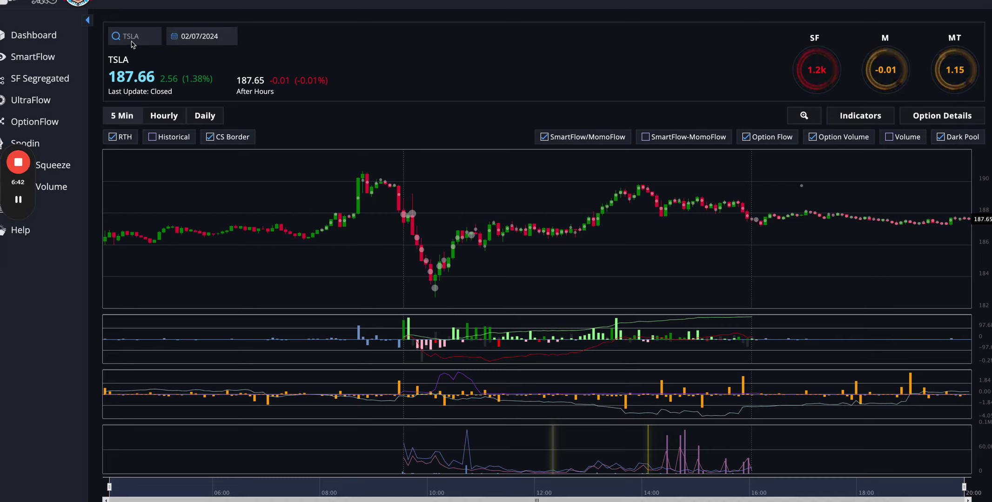
Load the TSLY chart.
{"action": "left_click", "coordinate": [142, 31]}
{"action": "type", "text": "TSLY"}
{"action": "key", "text": "Return"}
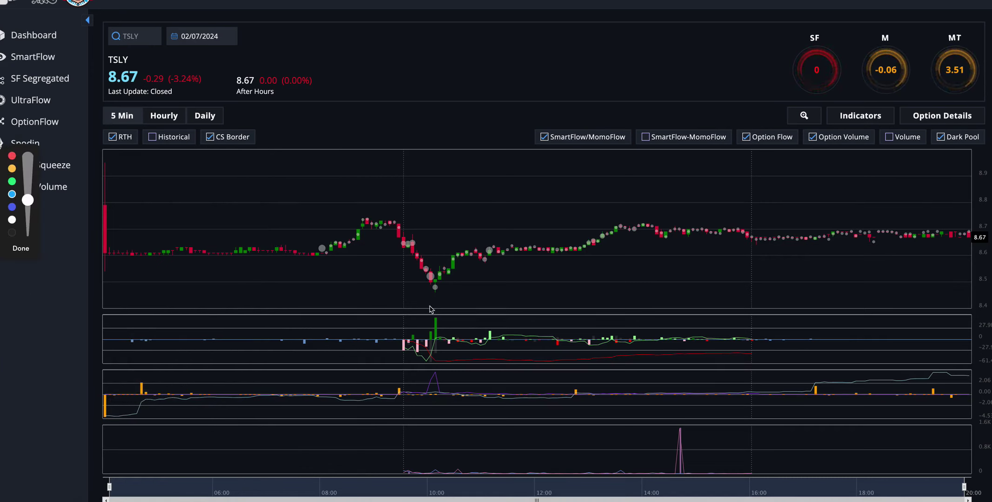
Bracket the TSLY flow spike near 10:00, mark the drop, and circle the lowest candle.
{"action": "mouse_move", "coordinate": [440, 305]}
{"action": "left_mouse_down"}
{"action": "mouse_move", "coordinate": [414, 314]}
{"action": "mouse_move", "coordinate": [416, 370]}
{"action": "mouse_move", "coordinate": [455, 372]}
{"action": "mouse_move", "coordinate": [455, 313]}
{"action": "left_mouse_up"}
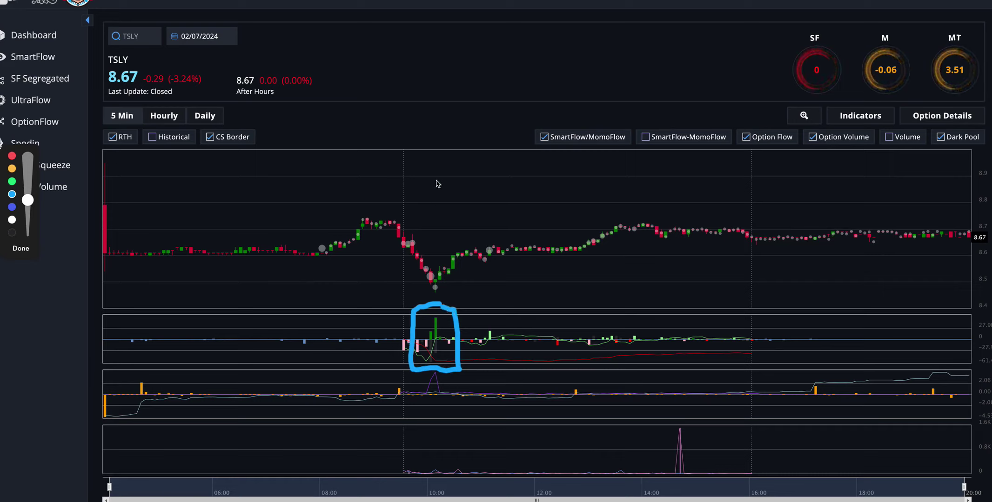
{"action": "mouse_move", "coordinate": [434, 165]}
{"action": "left_mouse_down"}
{"action": "mouse_move", "coordinate": [433, 247]}
{"action": "mouse_move", "coordinate": [418, 227]}
{"action": "mouse_move", "coordinate": [439, 241]}
{"action": "mouse_move", "coordinate": [453, 226]}
{"action": "left_mouse_up"}
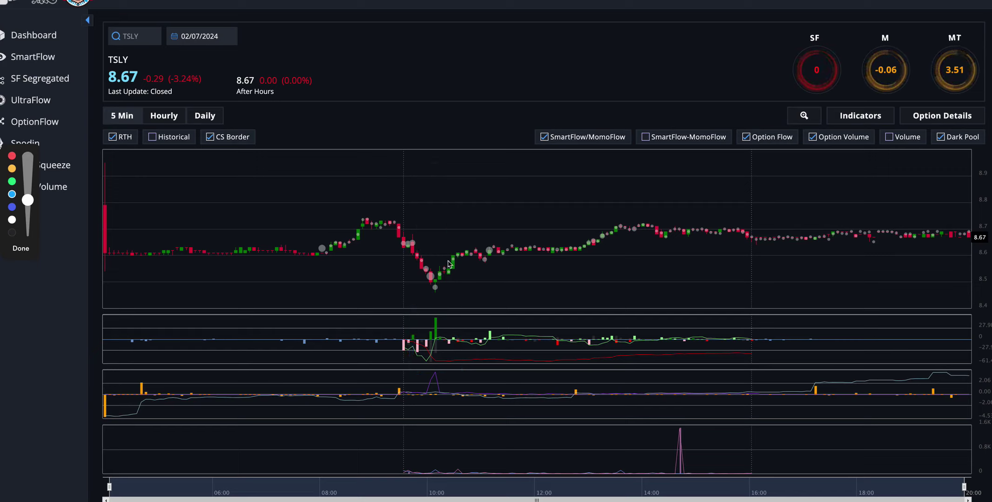
{"action": "mouse_move", "coordinate": [443, 161]}
{"action": "left_mouse_down"}
{"action": "mouse_move", "coordinate": [435, 256]}
{"action": "mouse_move", "coordinate": [428, 235]}
{"action": "mouse_move", "coordinate": [436, 252]}
{"action": "mouse_move", "coordinate": [448, 231]}
{"action": "left_mouse_up"}
{"action": "mouse_move", "coordinate": [432, 443]}
{"action": "left_mouse_down"}
{"action": "mouse_move", "coordinate": [433, 405]}
{"action": "mouse_move", "coordinate": [441, 412]}
{"action": "left_mouse_up"}
{"action": "mouse_move", "coordinate": [438, 279]}
{"action": "left_mouse_down"}
{"action": "mouse_move", "coordinate": [421, 282]}
{"action": "mouse_move", "coordinate": [439, 306]}
{"action": "mouse_move", "coordinate": [450, 281]}
{"action": "mouse_move", "coordinate": [432, 278]}
{"action": "left_mouse_up"}
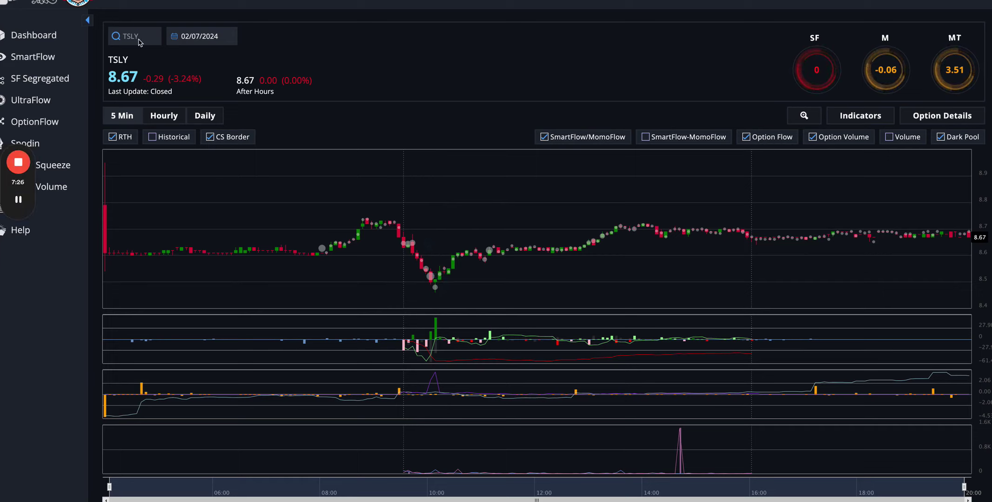
Reload the TSLA chart and circle the green flow bars near 10:30.
{"action": "left_click", "coordinate": [137, 37]}
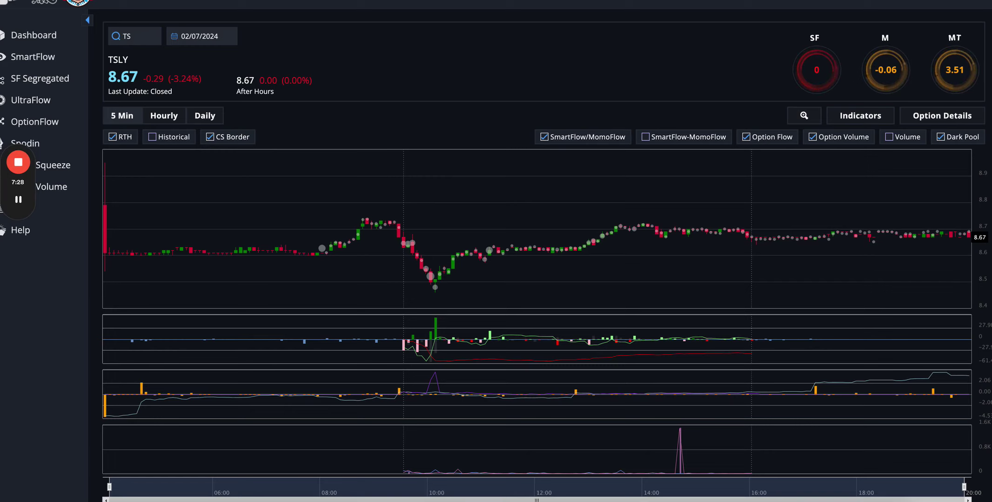
{"action": "key", "text": "Return"}
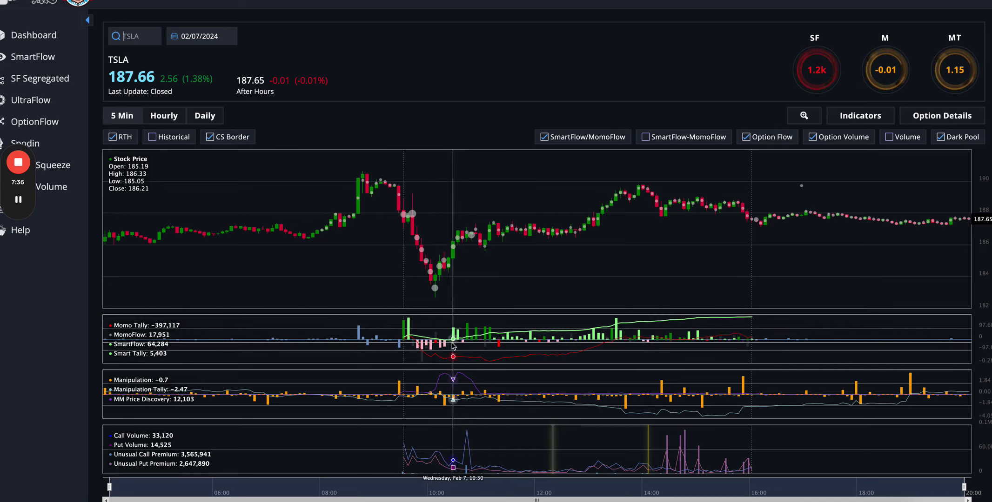
{"action": "mouse_move", "coordinate": [19, 168]}
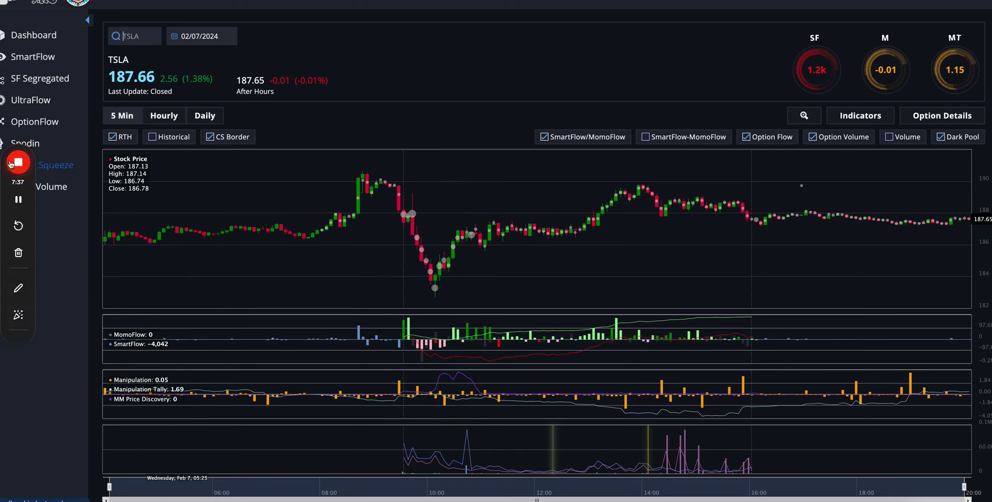
{"action": "left_click", "coordinate": [19, 287]}
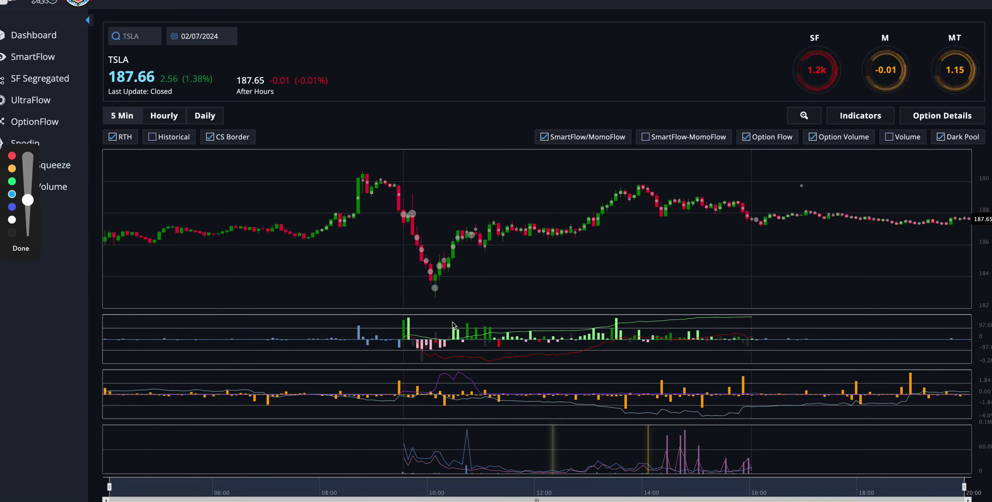
{"action": "mouse_move", "coordinate": [452, 323]}
{"action": "left_mouse_down"}
{"action": "mouse_move", "coordinate": [453, 353]}
{"action": "mouse_move", "coordinate": [465, 329]}
{"action": "mouse_move", "coordinate": [453, 324]}
{"action": "mouse_move", "coordinate": [484, 318]}
{"action": "mouse_move", "coordinate": [451, 342]}
{"action": "mouse_move", "coordinate": [452, 365]}
{"action": "mouse_move", "coordinate": [497, 315]}
{"action": "left_mouse_up"}
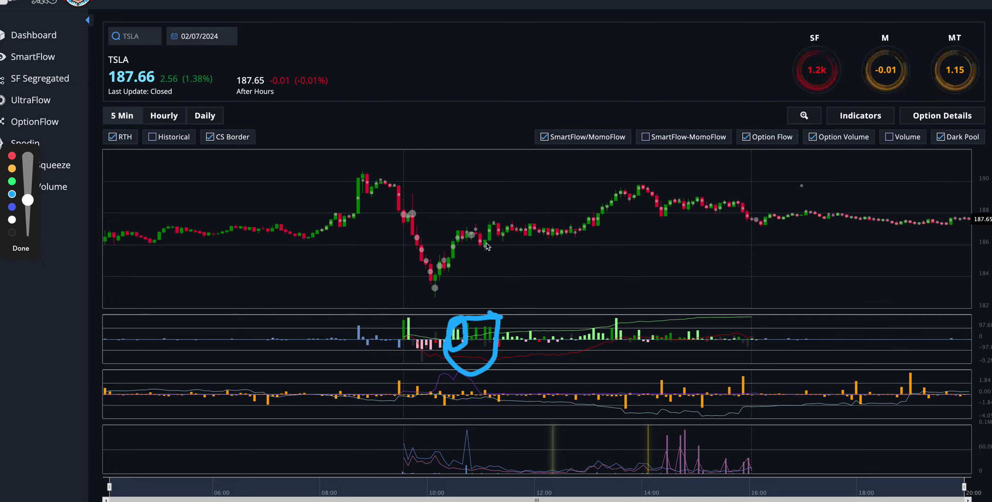
Underline the sideways candles from about 11:00 to 12:30 and matching flow bars, then finish drawing.
{"action": "mouse_move", "coordinate": [461, 238]}
{"action": "left_mouse_down"}
{"action": "mouse_move", "coordinate": [587, 240]}
{"action": "mouse_move", "coordinate": [579, 215]}
{"action": "mouse_move", "coordinate": [484, 214]}
{"action": "mouse_move", "coordinate": [455, 218]}
{"action": "mouse_move", "coordinate": [460, 245]}
{"action": "left_mouse_up"}
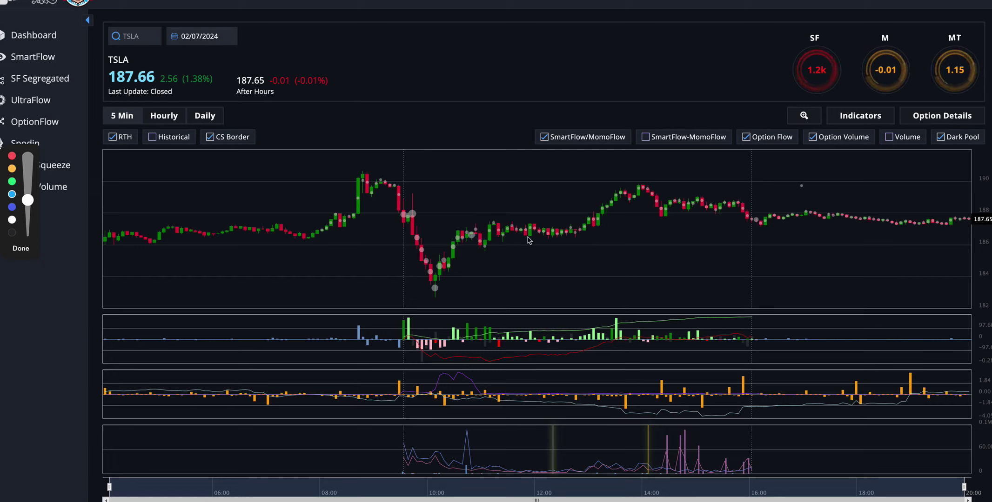
{"action": "left_click_drag", "start_coordinate": [499, 245], "coordinate": [581, 248]}
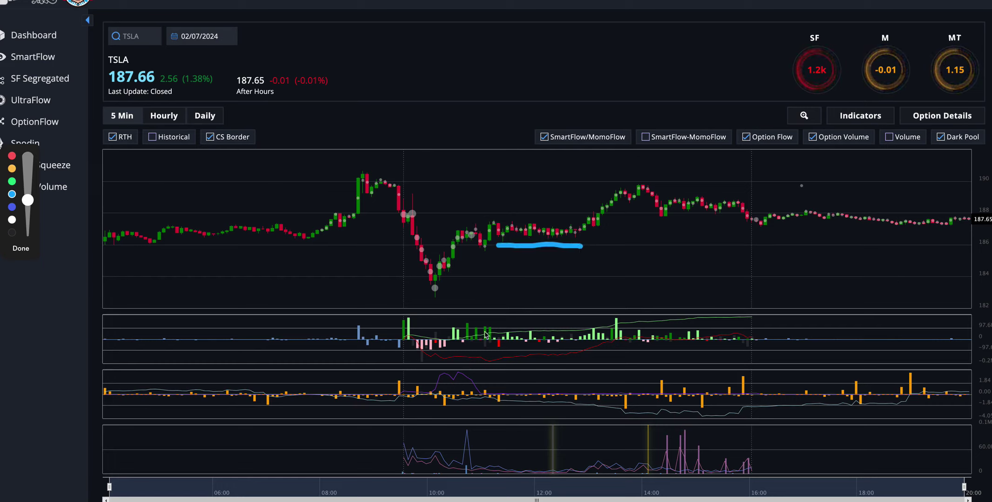
{"action": "left_click_drag", "start_coordinate": [491, 328], "coordinate": [557, 320]}
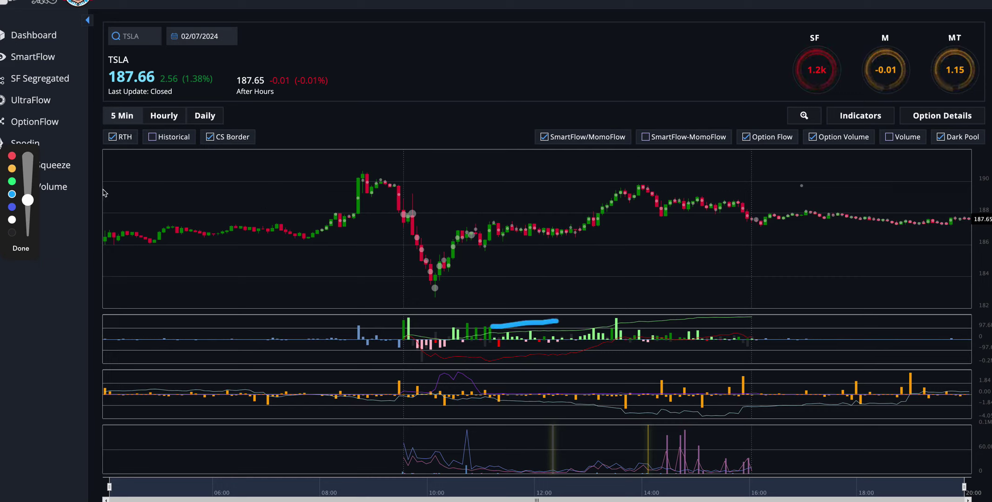
{"action": "left_click", "coordinate": [20, 249]}
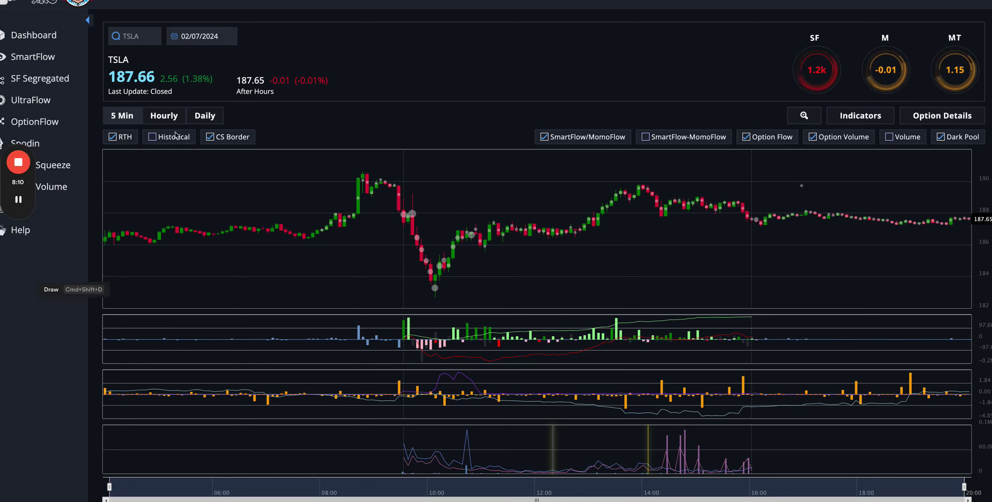
Open Option Details and scroll through the TSLA put and call trades.
{"action": "left_click", "coordinate": [943, 117]}
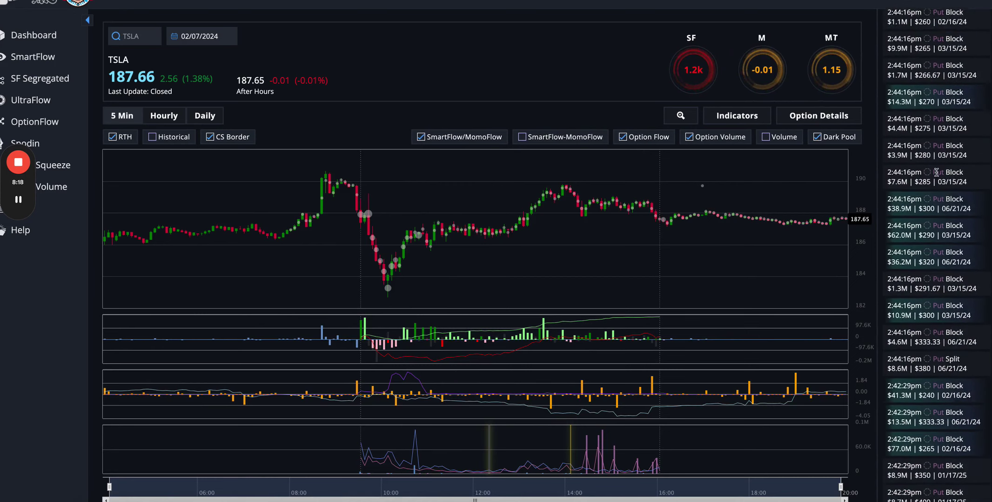
{"action": "scroll", "coordinate": [936, 172], "scroll_direction": "down", "scroll_amount": 3}
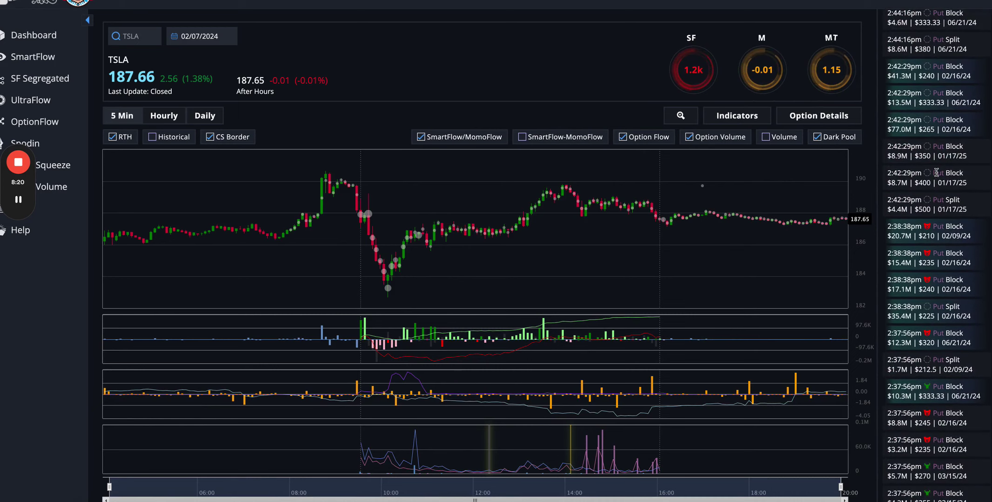
{"action": "scroll", "coordinate": [936, 173], "scroll_direction": "down", "scroll_amount": 3}
{"action": "scroll", "coordinate": [936, 173], "scroll_direction": "down", "scroll_amount": 10}
{"action": "scroll", "coordinate": [936, 173], "scroll_direction": "down", "scroll_amount": 12}
{"action": "scroll", "coordinate": [936, 173], "scroll_direction": "up", "scroll_amount": 5}
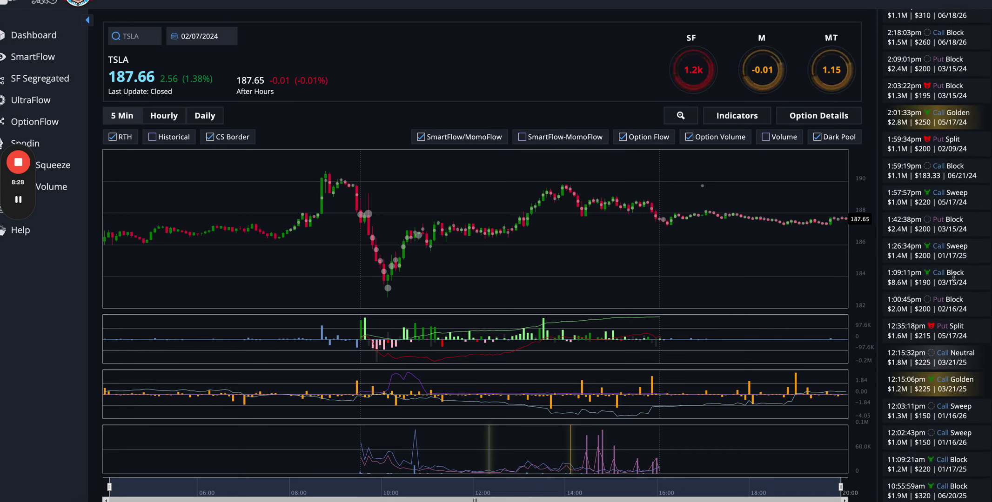
{"action": "scroll", "coordinate": [939, 267], "scroll_direction": "up", "scroll_amount": 1}
{"action": "scroll", "coordinate": [939, 268], "scroll_direction": "up", "scroll_amount": 3}
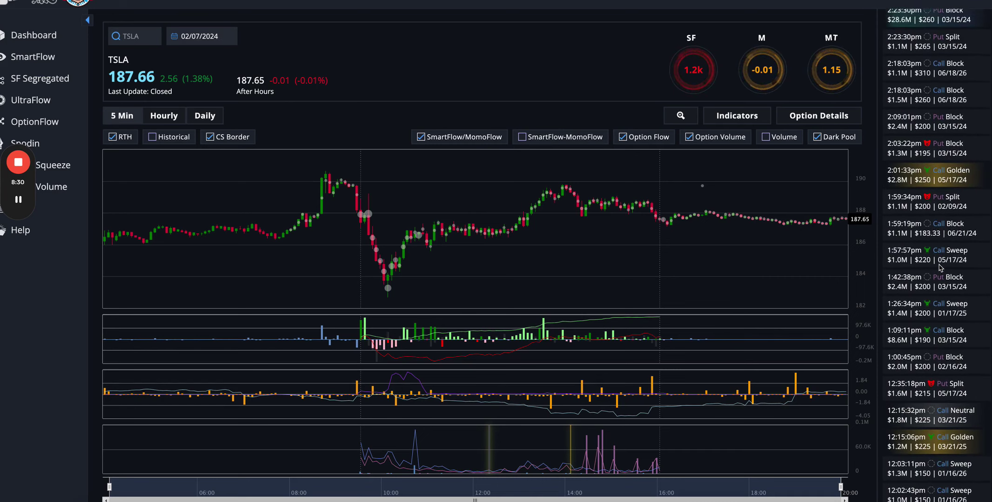
{"action": "scroll", "coordinate": [940, 267], "scroll_direction": "up", "scroll_amount": 6}
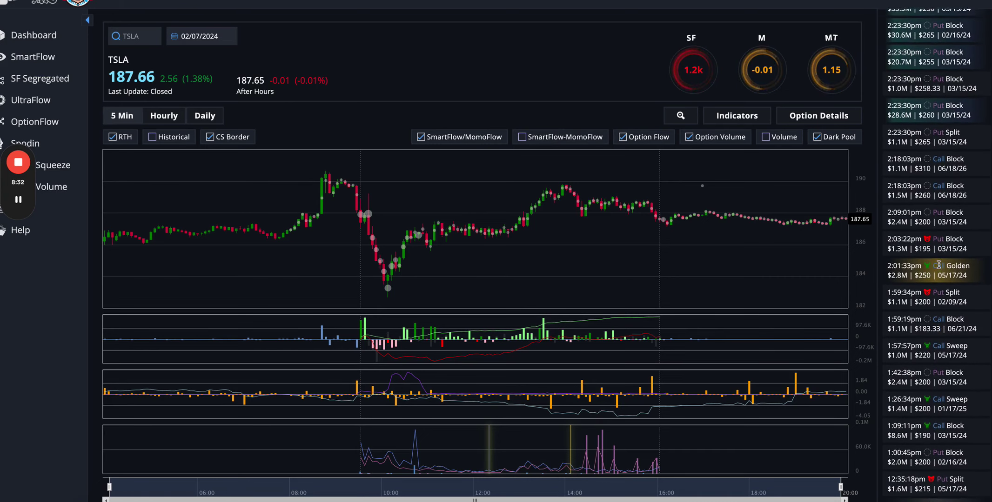
{"action": "scroll", "coordinate": [940, 264], "scroll_direction": "up", "scroll_amount": 1}
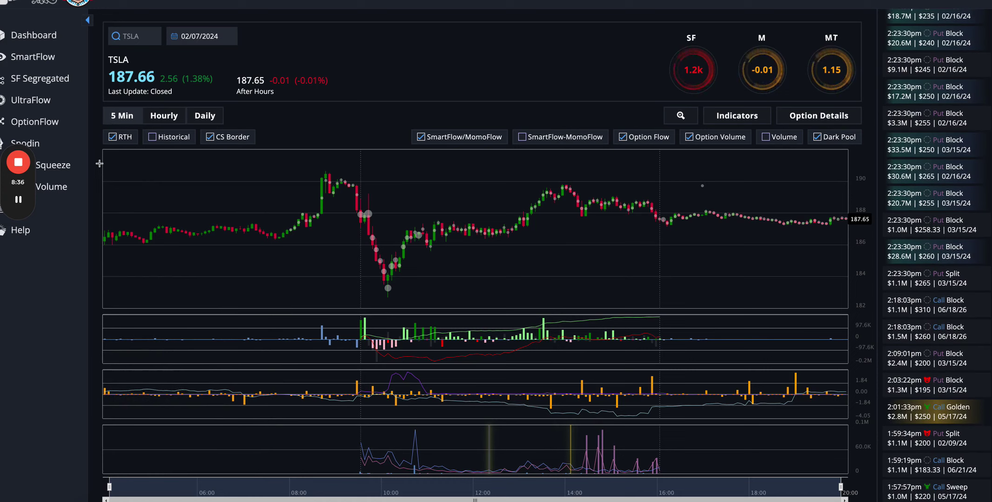
Sketch the rising trend over the MomoFlow panel, then clear it.
{"action": "mouse_move", "coordinate": [17, 252]}
{"action": "left_click", "coordinate": [18, 288]}
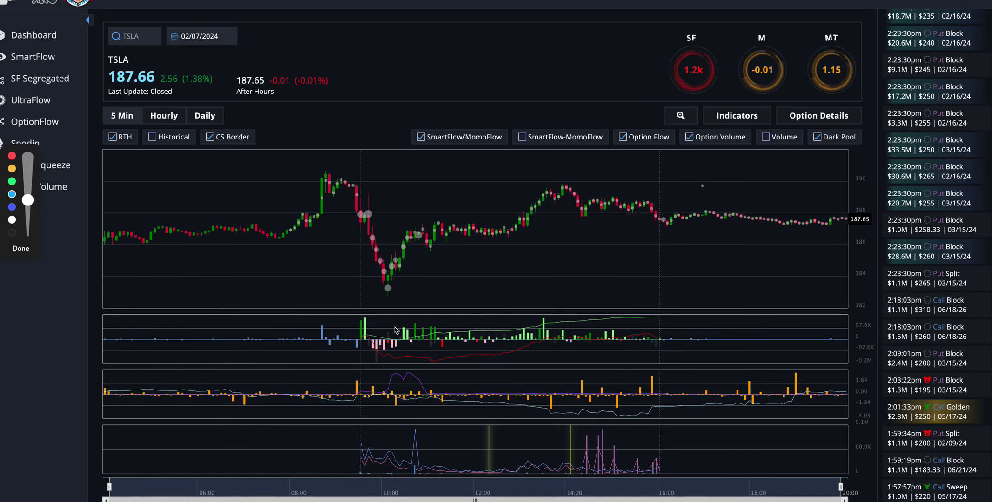
{"action": "mouse_move", "coordinate": [399, 334]}
{"action": "left_mouse_down"}
{"action": "mouse_move", "coordinate": [515, 329]}
{"action": "mouse_move", "coordinate": [538, 311]}
{"action": "left_mouse_up"}
{"action": "key", "text": "Escape"}
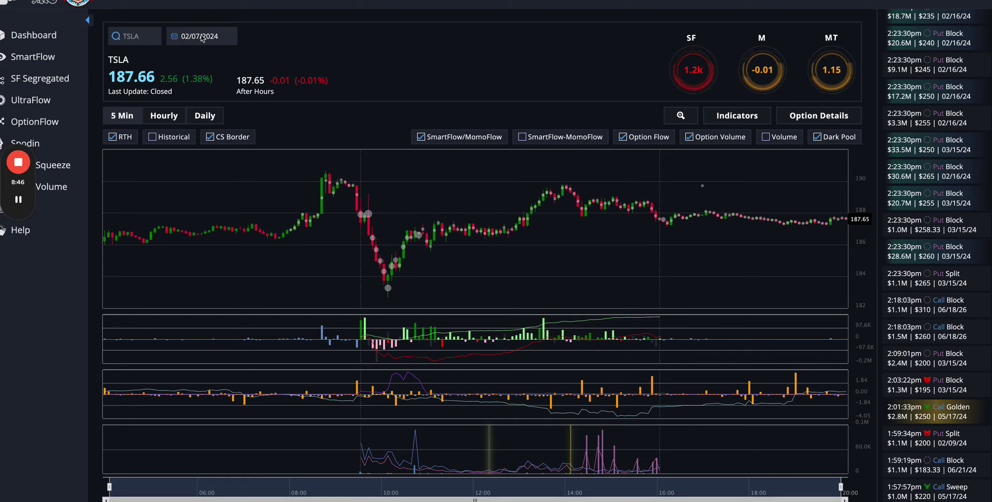
Change the TSLA chart date to 02/05/2024.
{"action": "left_click", "coordinate": [202, 37]}
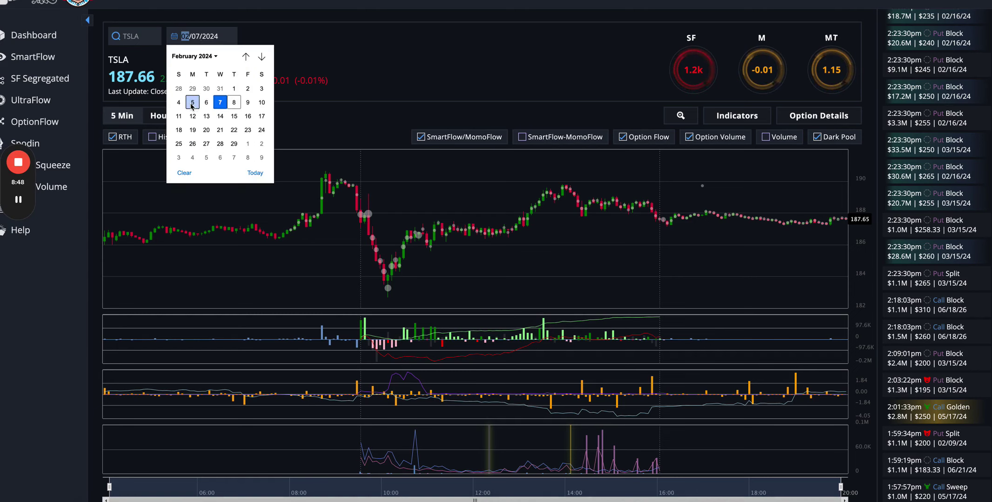
{"action": "key", "text": "Escape"}
{"action": "key", "text": "Down"}
{"action": "key", "text": "Down"}
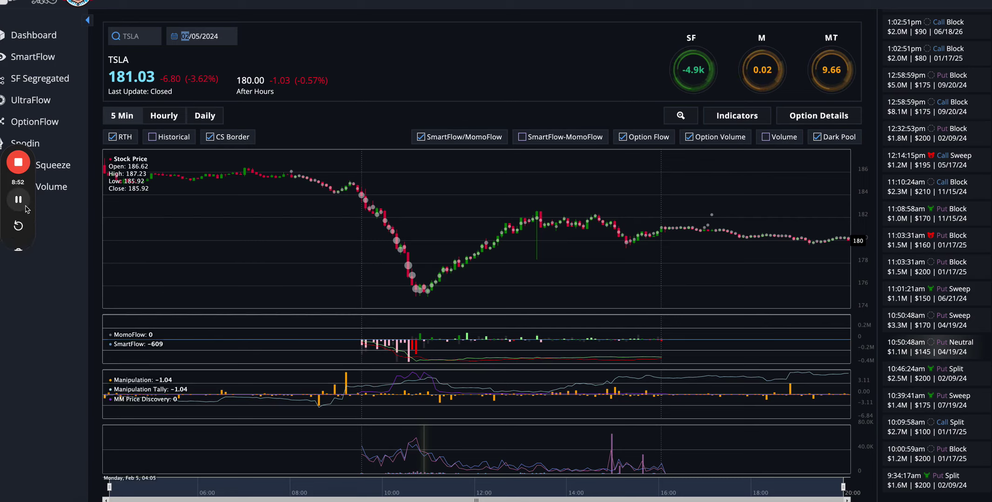
With the pen, trace the TSLA price drop to its low and add vertical markers beside it.
{"action": "left_click", "coordinate": [19, 289]}
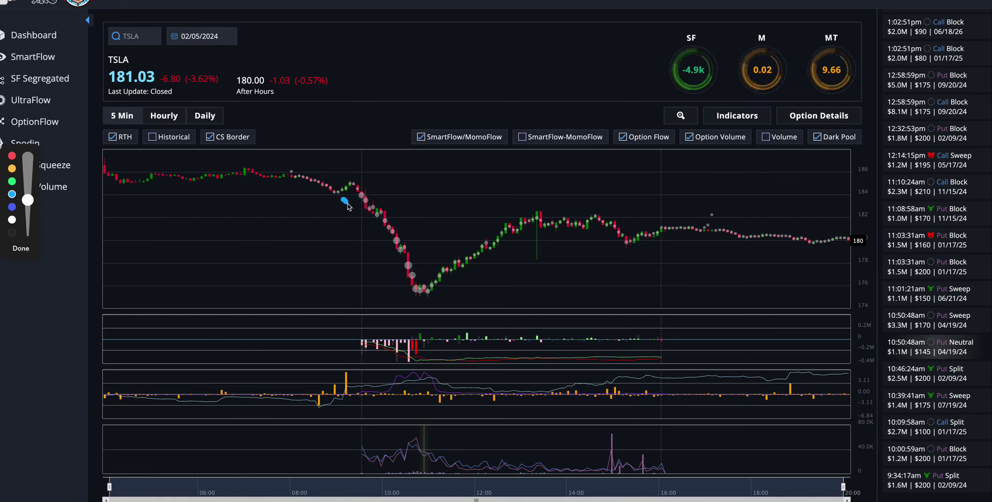
{"action": "left_click_drag", "start_coordinate": [347, 203], "coordinate": [353, 212]}
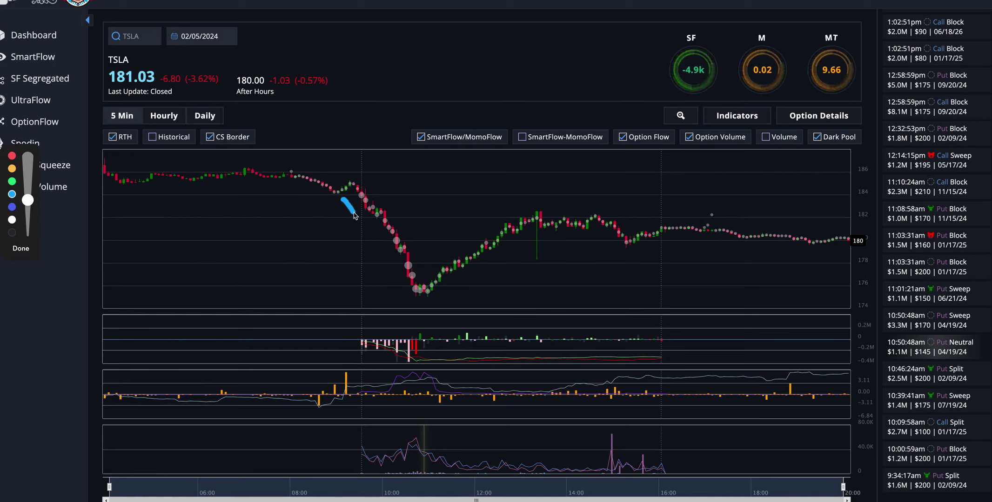
{"action": "left_click_drag", "start_coordinate": [352, 212], "coordinate": [405, 291]}
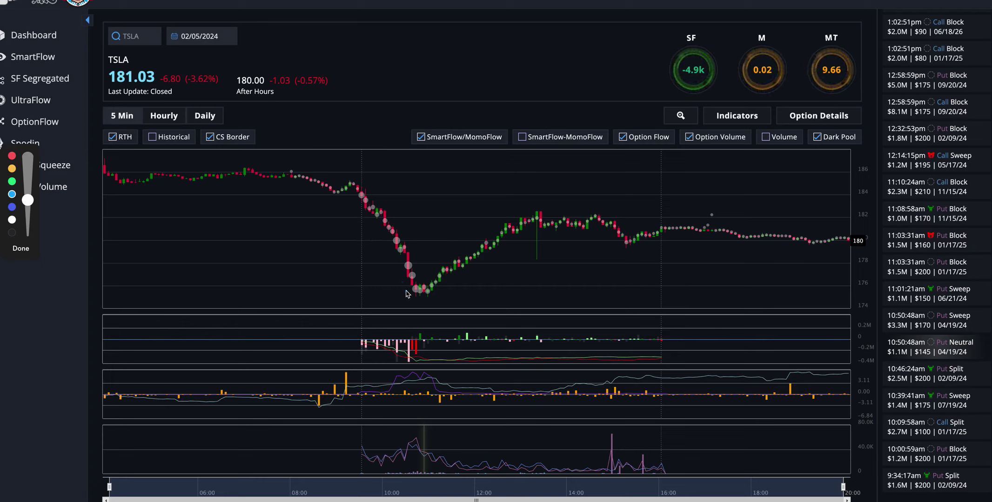
{"action": "mouse_move", "coordinate": [405, 291]}
{"action": "left_mouse_down"}
{"action": "mouse_move", "coordinate": [348, 375]}
{"action": "mouse_move", "coordinate": [339, 370]}
{"action": "mouse_move", "coordinate": [329, 384]}
{"action": "mouse_move", "coordinate": [344, 408]}
{"action": "mouse_move", "coordinate": [361, 388]}
{"action": "mouse_move", "coordinate": [350, 375]}
{"action": "left_mouse_up"}
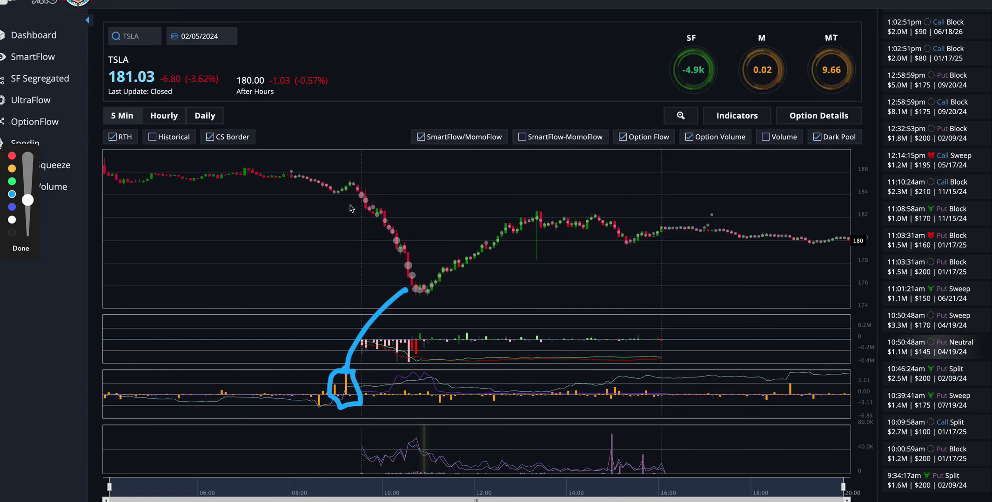
{"action": "left_click_drag", "start_coordinate": [350, 203], "coordinate": [347, 247]}
{"action": "left_click_drag", "start_coordinate": [346, 294], "coordinate": [344, 338]}
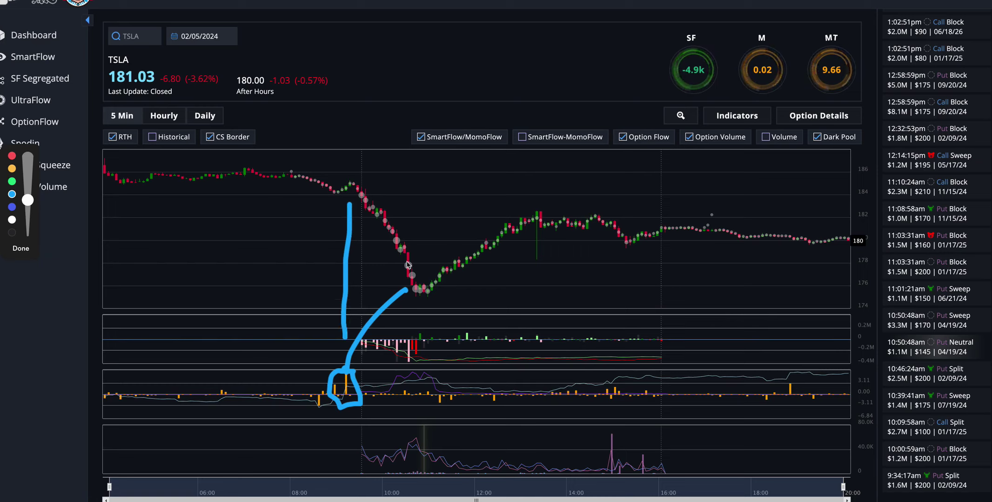
{"action": "left_click_drag", "start_coordinate": [365, 215], "coordinate": [410, 292]}
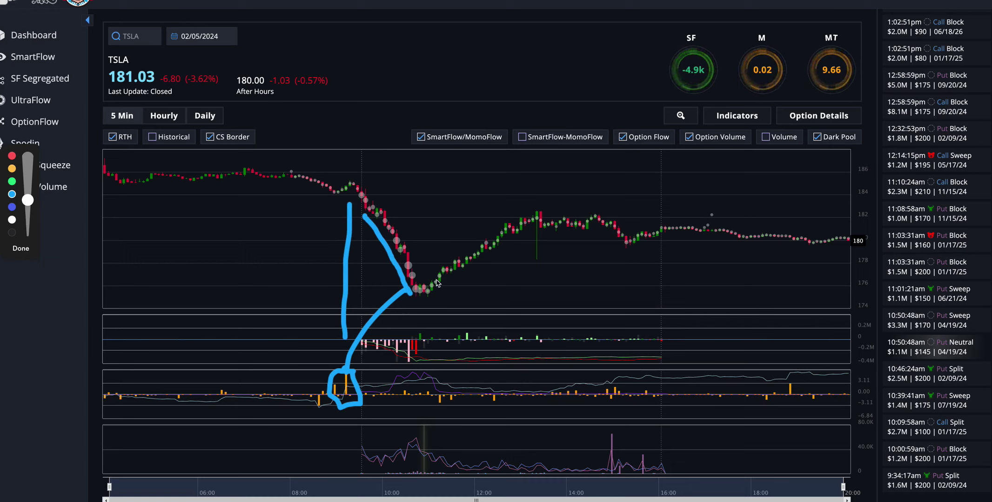
{"action": "mouse_move", "coordinate": [428, 278]}
{"action": "left_mouse_down"}
{"action": "mouse_move", "coordinate": [396, 296]}
{"action": "mouse_move", "coordinate": [448, 307]}
{"action": "mouse_move", "coordinate": [445, 284]}
{"action": "mouse_move", "coordinate": [423, 281]}
{"action": "left_mouse_up"}
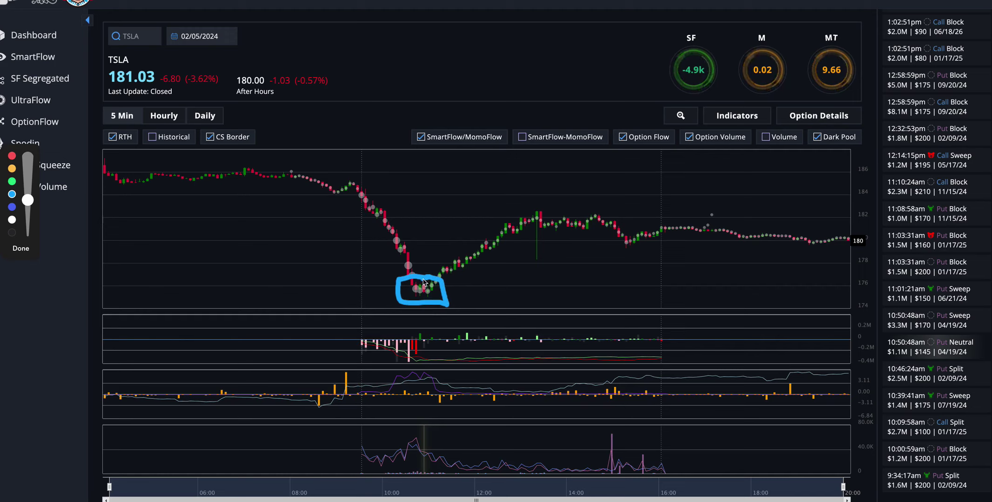
Box the flow bars at the low, link and circle the orange indicator bar, and trace the rebound.
{"action": "left_click", "coordinate": [420, 327]}
{"action": "mouse_move", "coordinate": [416, 333]}
{"action": "left_mouse_down"}
{"action": "mouse_move", "coordinate": [414, 345]}
{"action": "mouse_move", "coordinate": [427, 345]}
{"action": "mouse_move", "coordinate": [428, 334]}
{"action": "left_mouse_up"}
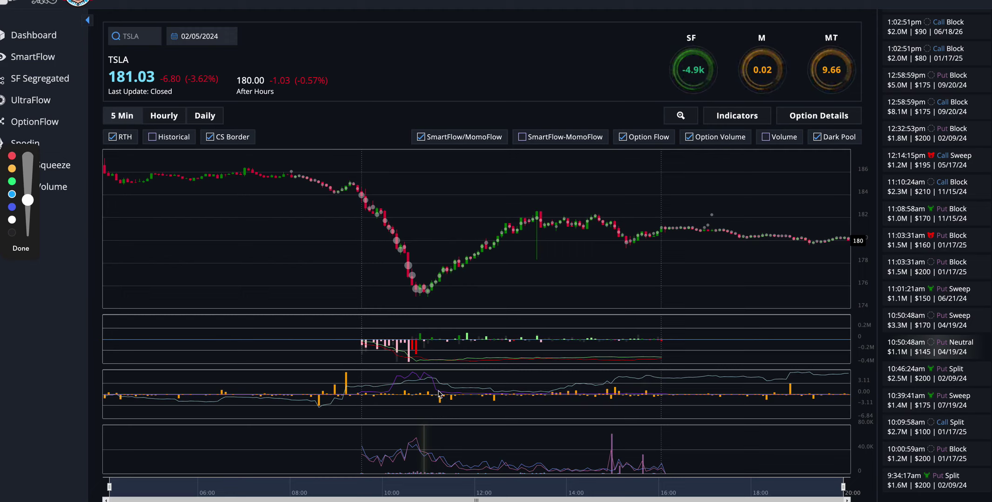
{"action": "left_click_drag", "start_coordinate": [439, 393], "coordinate": [439, 297]}
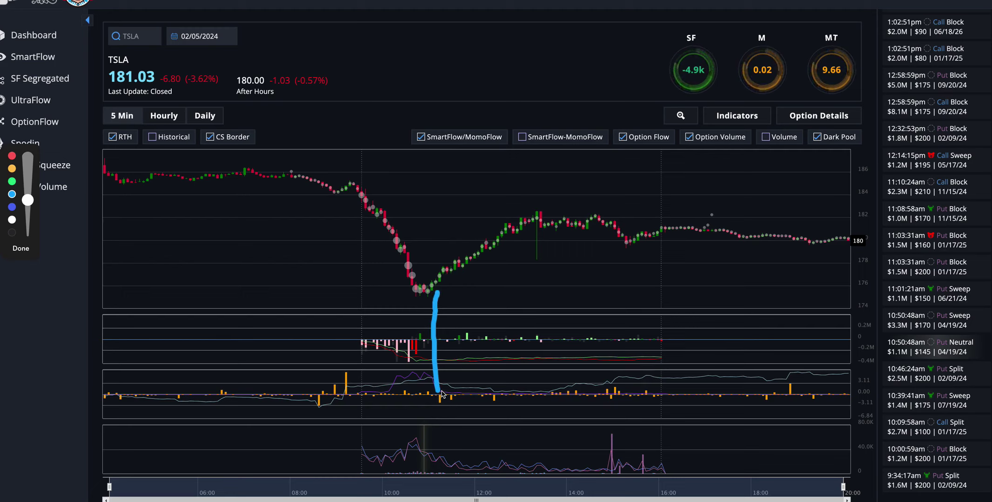
{"action": "mouse_move", "coordinate": [441, 393]}
{"action": "left_mouse_down"}
{"action": "mouse_move", "coordinate": [429, 401]}
{"action": "mouse_move", "coordinate": [447, 414]}
{"action": "mouse_move", "coordinate": [444, 394]}
{"action": "left_mouse_up"}
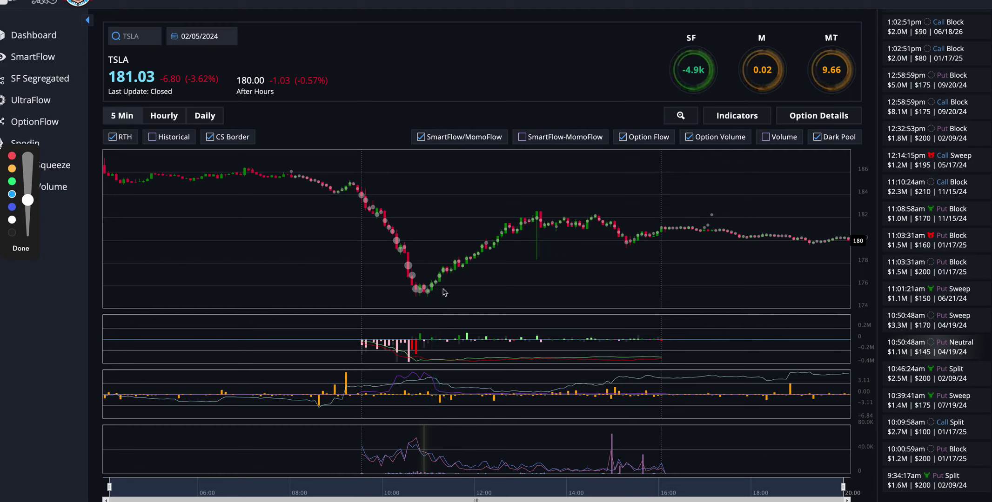
{"action": "left_click_drag", "start_coordinate": [437, 291], "coordinate": [509, 250]}
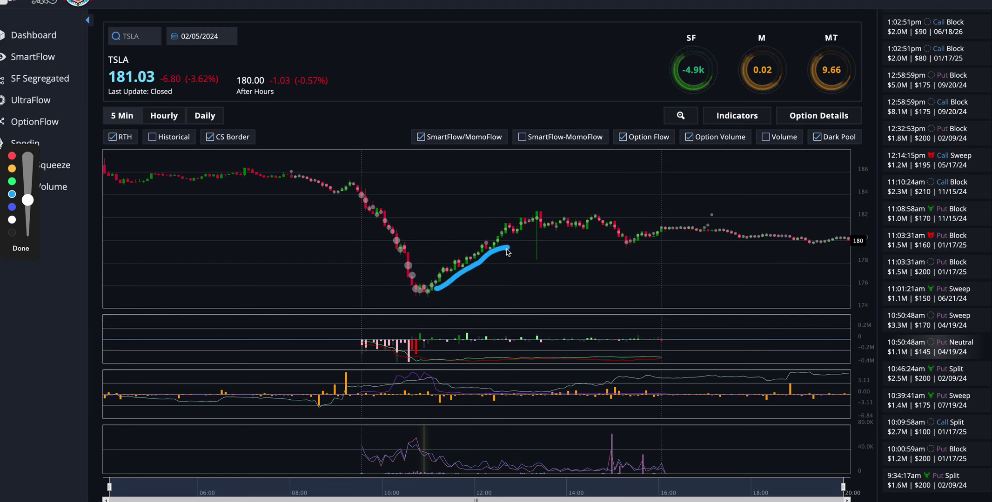
{"action": "left_click_drag", "start_coordinate": [506, 249], "coordinate": [531, 232]}
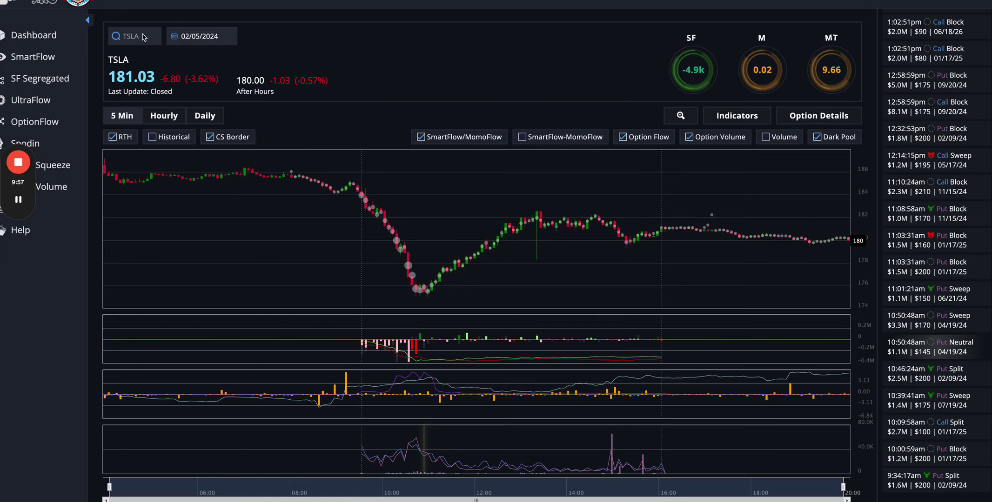
Load the TSLY chart from the ticker search.
{"action": "left_click", "coordinate": [197, 36]}
{"action": "left_click", "coordinate": [134, 36]}
{"action": "type", "text": "TSLY"}
{"action": "key", "text": "Return"}
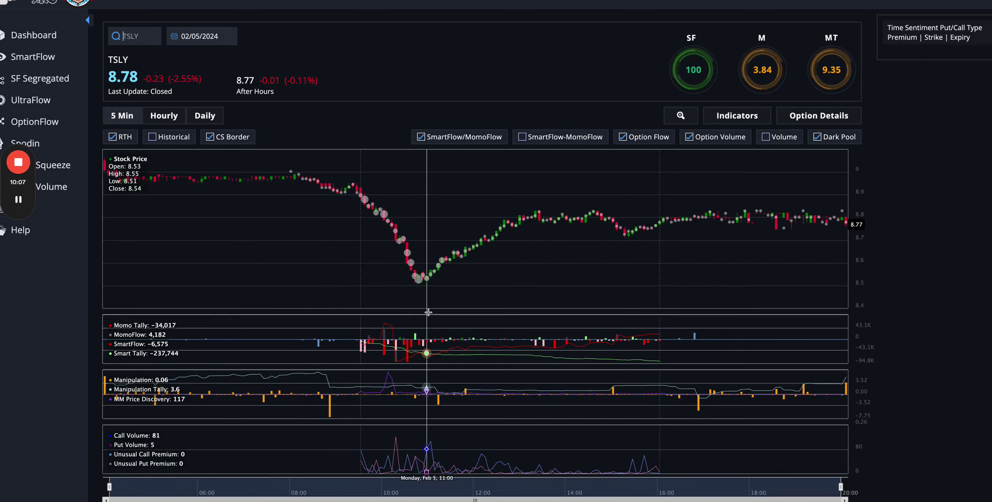
Circle the TSLY volume and orange indicator bars near 10:50 and trace the rebound from the low.
{"action": "mouse_move", "coordinate": [18, 200]}
{"action": "left_click", "coordinate": [19, 289]}
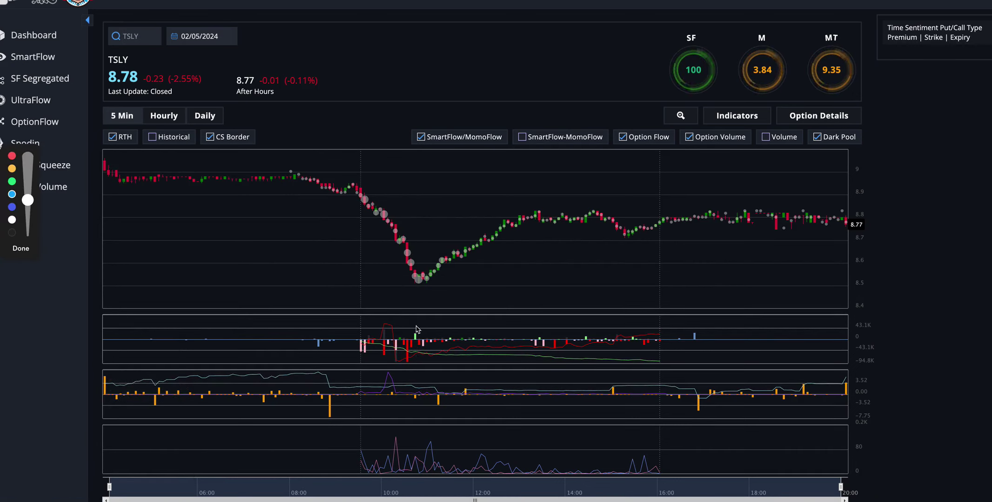
{"action": "mouse_move", "coordinate": [414, 328]}
{"action": "left_mouse_down"}
{"action": "mouse_move", "coordinate": [417, 348]}
{"action": "mouse_move", "coordinate": [417, 325]}
{"action": "left_mouse_up"}
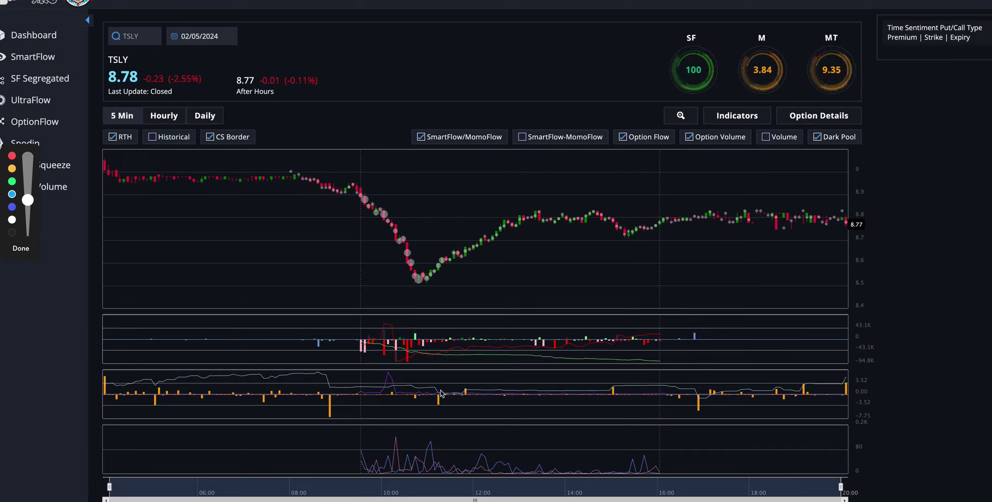
{"action": "mouse_move", "coordinate": [441, 390]}
{"action": "left_mouse_down"}
{"action": "mouse_move", "coordinate": [424, 420]}
{"action": "mouse_move", "coordinate": [439, 385]}
{"action": "left_mouse_up"}
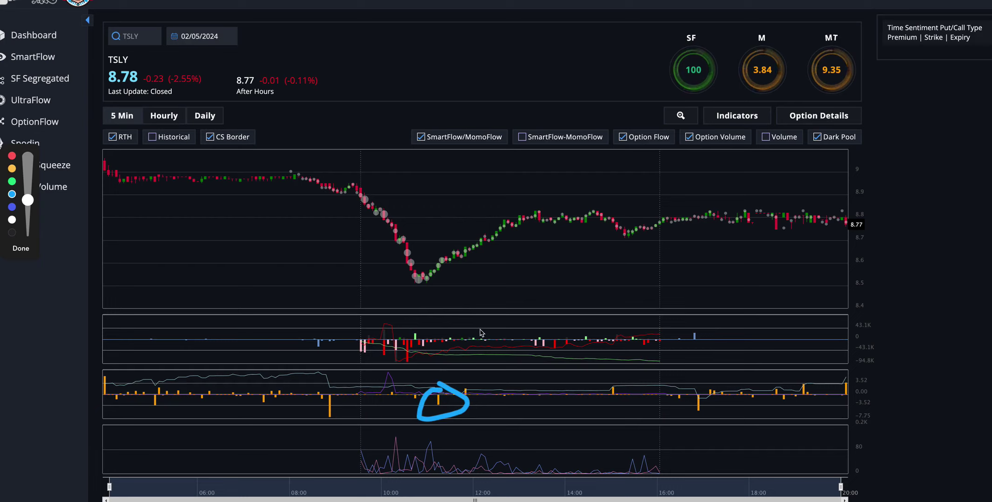
{"action": "mouse_move", "coordinate": [429, 292]}
{"action": "left_mouse_down"}
{"action": "mouse_move", "coordinate": [459, 273]}
{"action": "mouse_move", "coordinate": [528, 267]}
{"action": "left_mouse_up"}
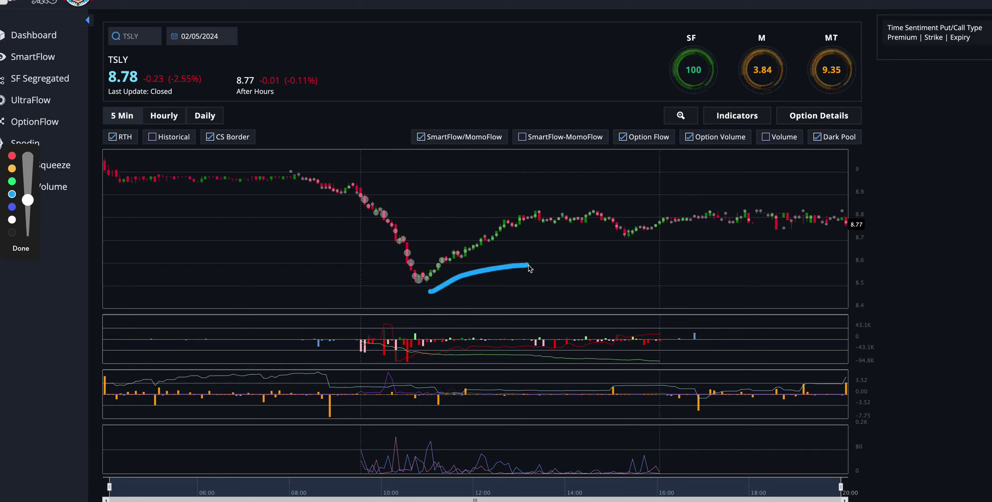
Load the TSLL chart, then the TSLS chart, from the ticker search.
{"action": "left_click", "coordinate": [139, 38]}
{"action": "type", "text": "TSLL"}
{"action": "key", "text": "Return"}
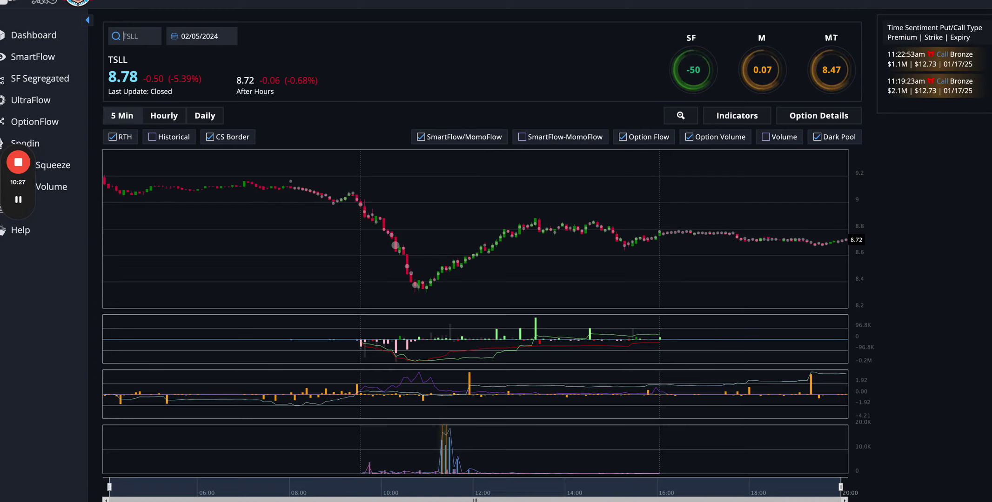
{"action": "type", "text": "TSLS"}
{"action": "key", "text": "Return"}
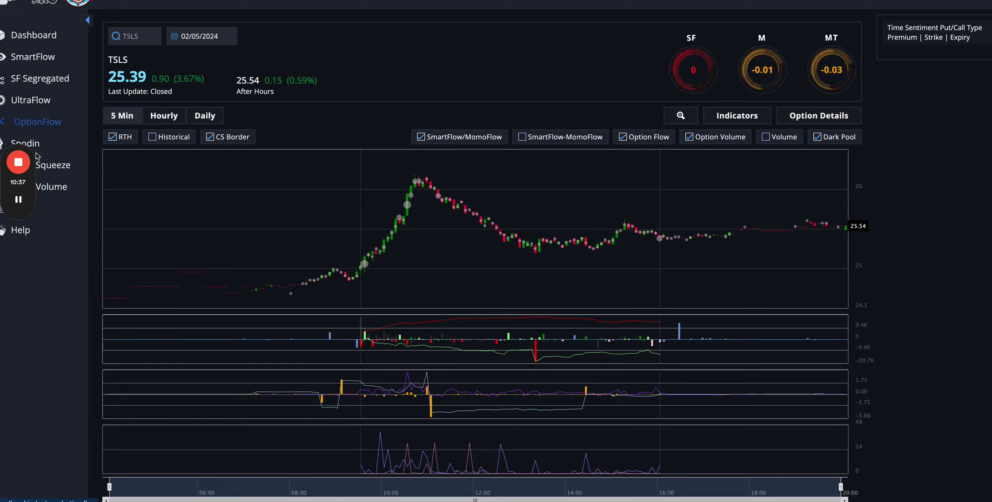
Box the TSLS peak candles, mark the orange indicator bar below, and trace the decline.
{"action": "mouse_move", "coordinate": [18, 219]}
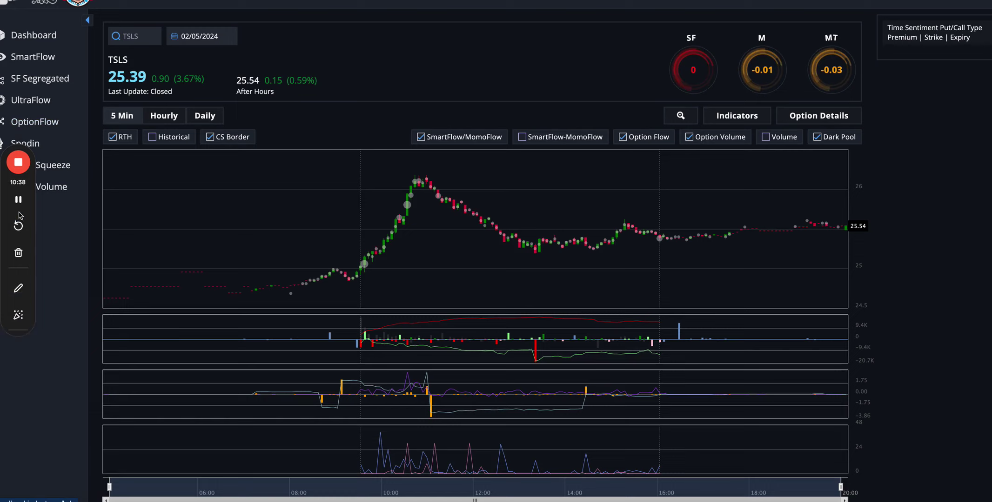
{"action": "left_click", "coordinate": [18, 289]}
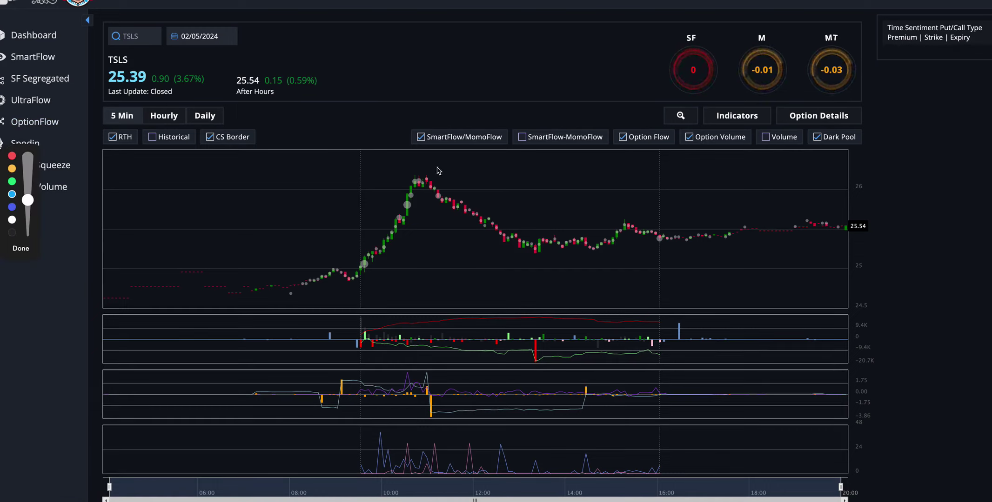
{"action": "mouse_move", "coordinate": [437, 171]}
{"action": "left_mouse_down"}
{"action": "mouse_move", "coordinate": [403, 173]}
{"action": "mouse_move", "coordinate": [405, 205]}
{"action": "mouse_move", "coordinate": [450, 197]}
{"action": "mouse_move", "coordinate": [449, 166]}
{"action": "mouse_move", "coordinate": [429, 163]}
{"action": "left_mouse_up"}
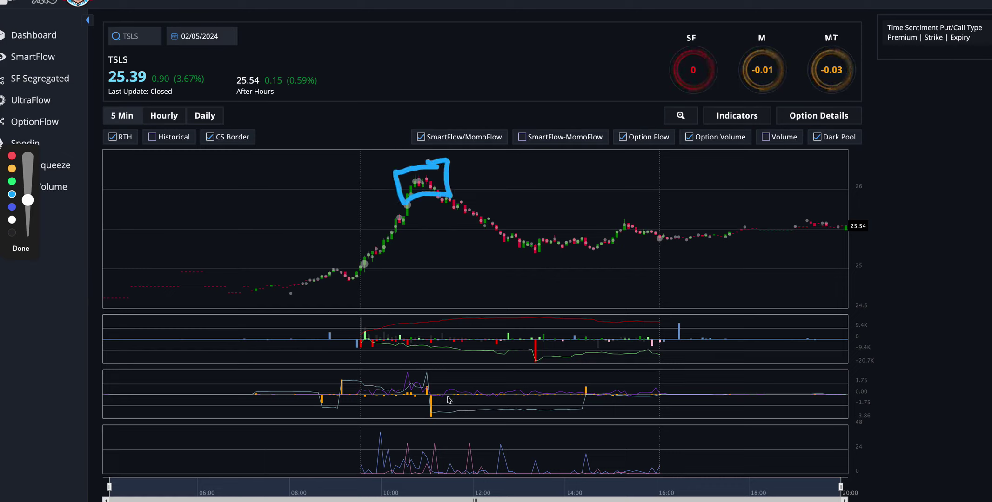
{"action": "mouse_move", "coordinate": [441, 388]}
{"action": "left_mouse_down"}
{"action": "mouse_move", "coordinate": [441, 409]}
{"action": "mouse_move", "coordinate": [421, 433]}
{"action": "mouse_move", "coordinate": [419, 384]}
{"action": "left_mouse_up"}
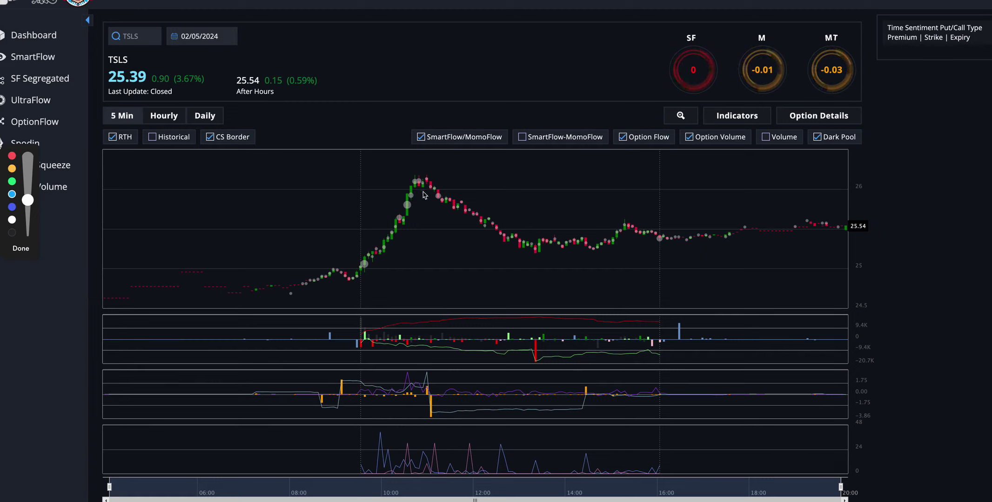
{"action": "left_click_drag", "start_coordinate": [425, 200], "coordinate": [533, 271]}
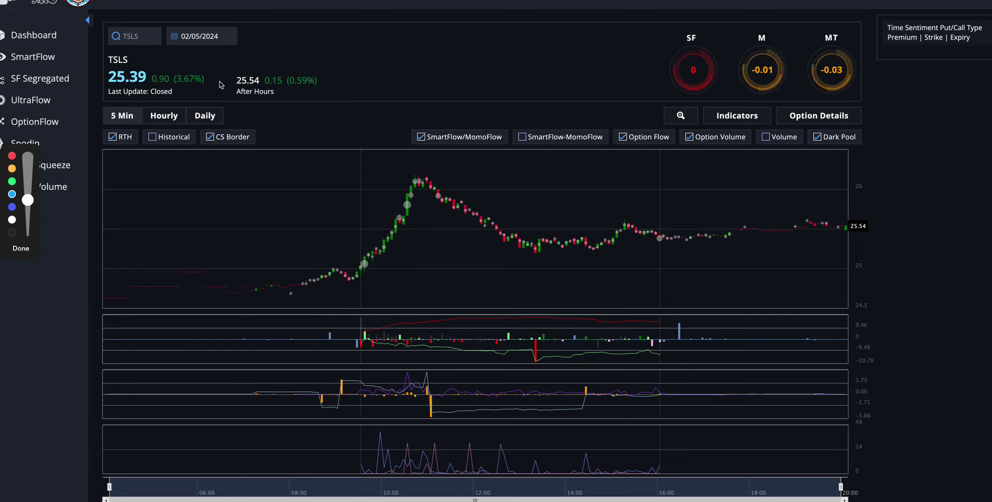
Finish annotating and load the TSLA chart from the ticker search.
{"action": "left_click", "coordinate": [20, 249]}
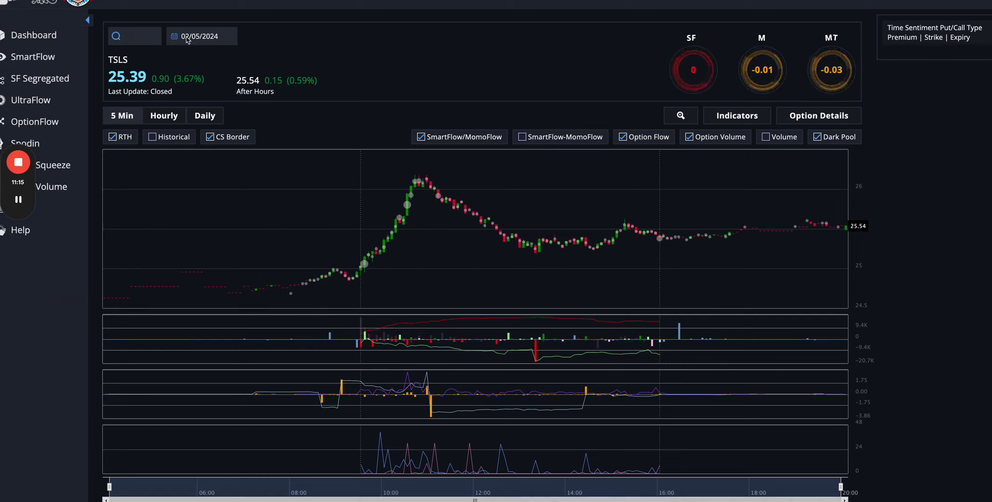
{"action": "left_click", "coordinate": [188, 40]}
{"action": "left_click", "coordinate": [142, 36]}
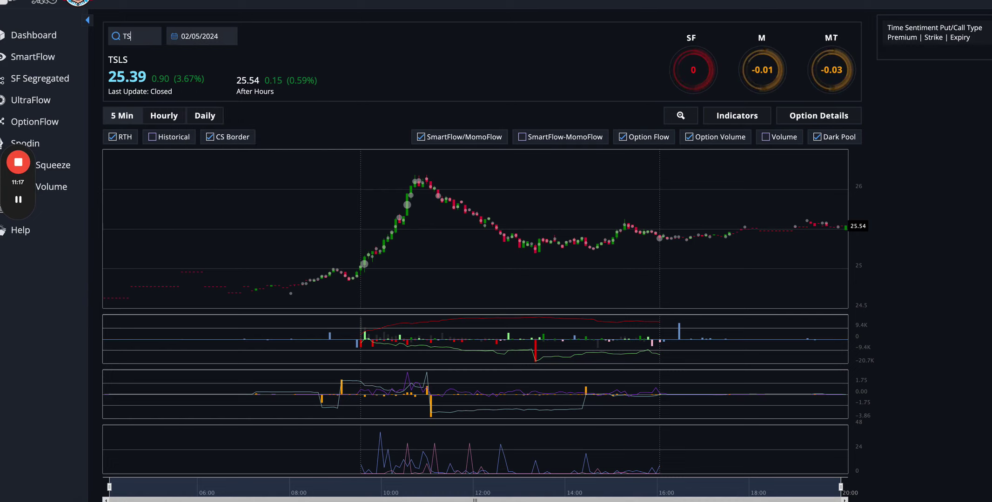
{"action": "type", "text": "TSLA"}
{"action": "key", "text": "Return"}
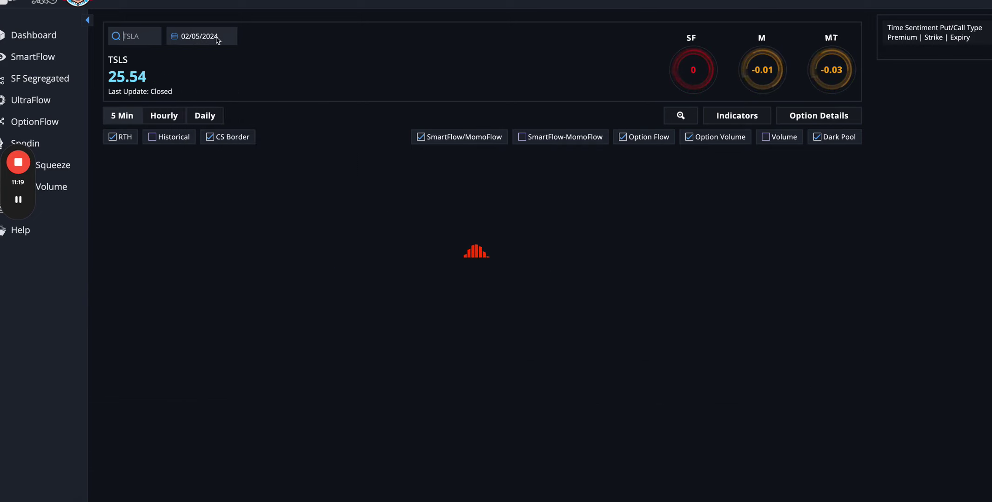
Set the chart date to 02/06/2024, then to 02/07/2024.
{"action": "left_click", "coordinate": [215, 41]}
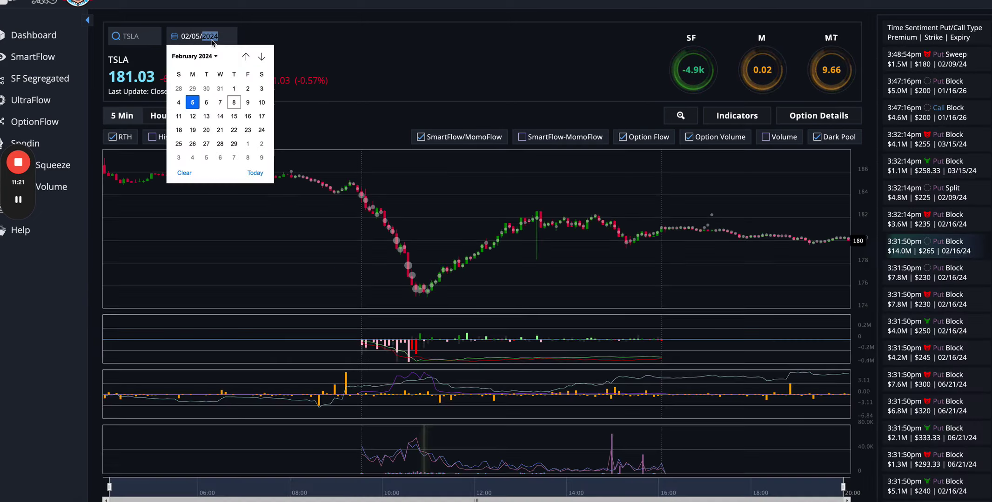
{"action": "left_click", "coordinate": [206, 103]}
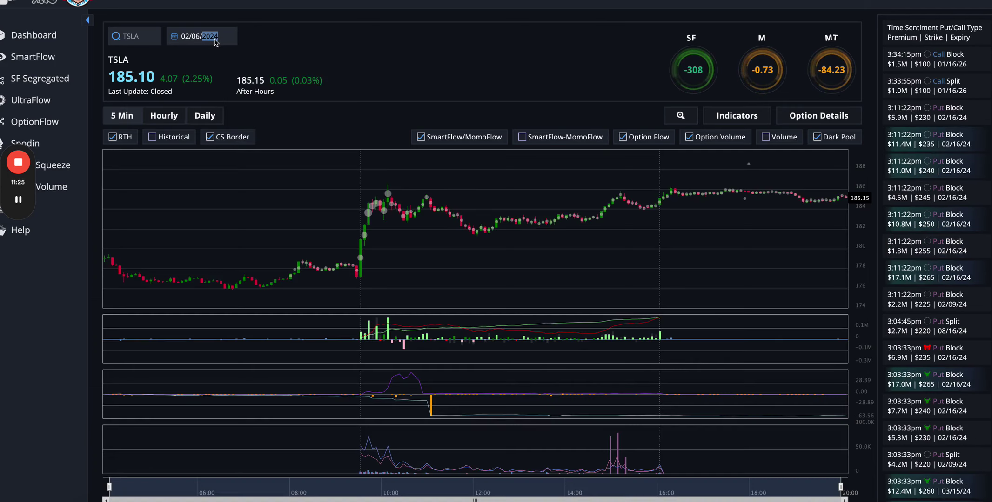
{"action": "left_click", "coordinate": [215, 41]}
{"action": "left_click", "coordinate": [224, 103]}
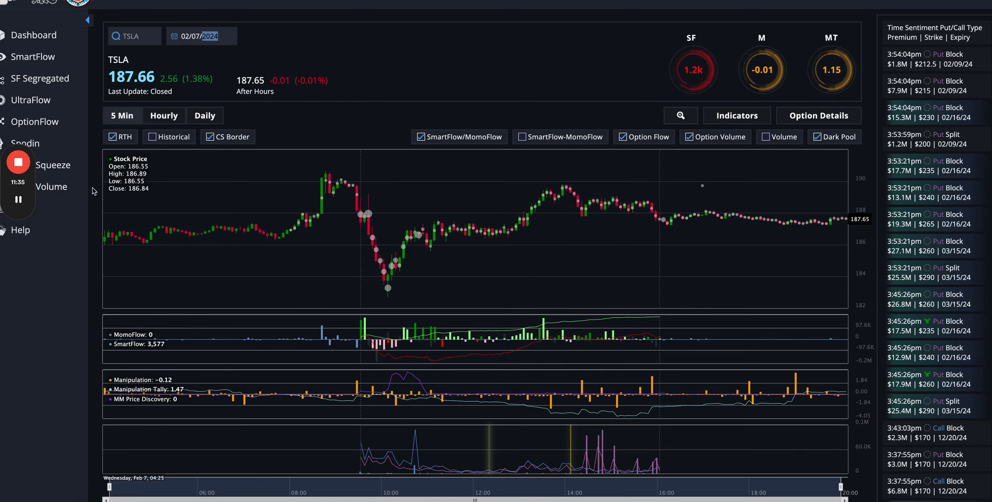
Circle the option-volume spikes near 14:00, arrow the price peak, and mark the orange indicator dip.
{"action": "mouse_move", "coordinate": [25, 214]}
{"action": "left_click", "coordinate": [24, 284]}
{"action": "mouse_move", "coordinate": [571, 417]}
{"action": "left_mouse_down"}
{"action": "mouse_move", "coordinate": [553, 463]}
{"action": "mouse_move", "coordinate": [573, 480]}
{"action": "mouse_move", "coordinate": [570, 411]}
{"action": "left_mouse_up"}
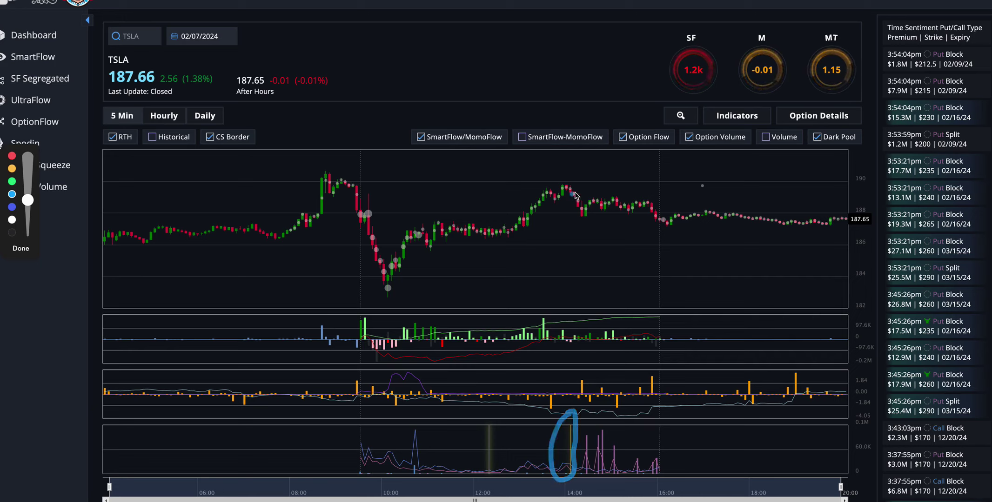
{"action": "mouse_move", "coordinate": [574, 194]}
{"action": "left_mouse_down"}
{"action": "mouse_move", "coordinate": [605, 173]}
{"action": "mouse_move", "coordinate": [591, 173]}
{"action": "mouse_move", "coordinate": [612, 173]}
{"action": "left_mouse_up"}
{"action": "left_click_drag", "start_coordinate": [569, 410], "coordinate": [570, 399]}
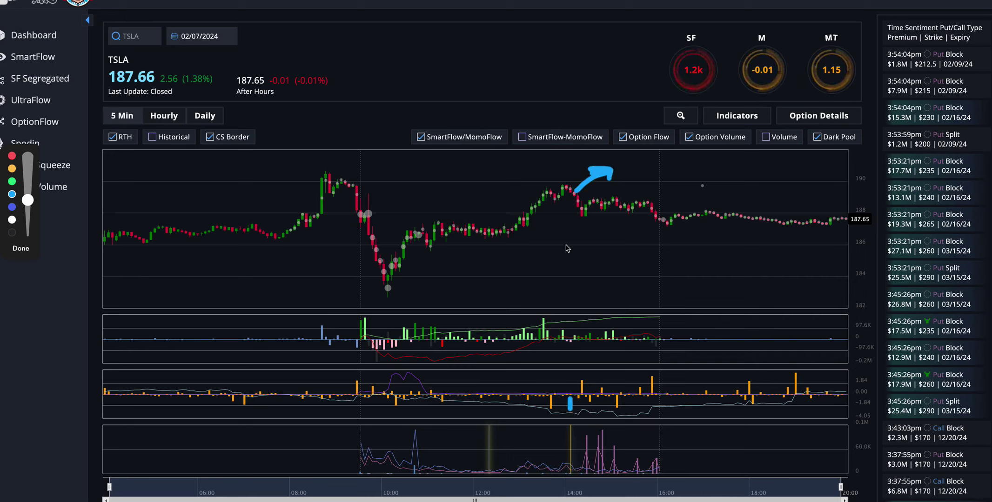
Underline the post-peak consolidation, bracket the purple volume spikes, and mark the following upturn.
{"action": "left_click_drag", "start_coordinate": [563, 219], "coordinate": [649, 217]}
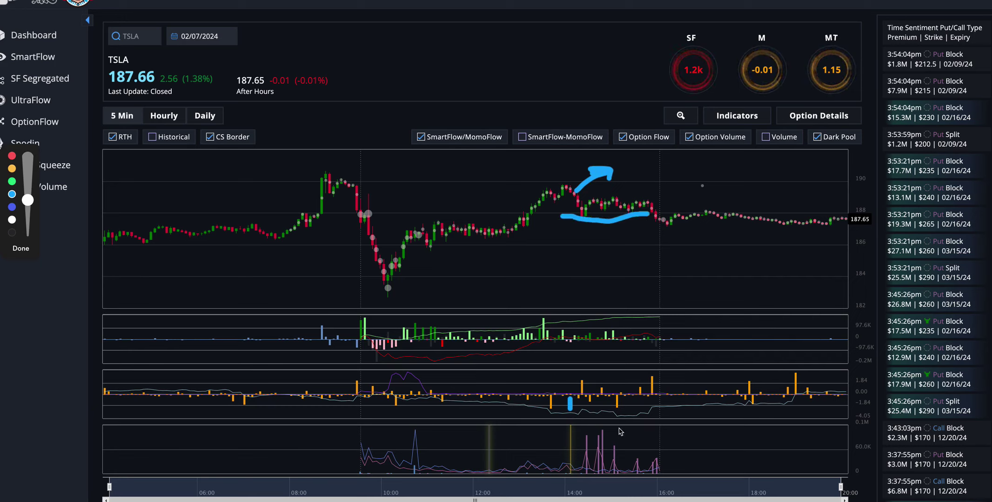
{"action": "mouse_move", "coordinate": [617, 425]}
{"action": "left_mouse_down"}
{"action": "mouse_move", "coordinate": [591, 422]}
{"action": "mouse_move", "coordinate": [578, 465]}
{"action": "mouse_move", "coordinate": [654, 480]}
{"action": "mouse_move", "coordinate": [675, 471]}
{"action": "mouse_move", "coordinate": [660, 431]}
{"action": "mouse_move", "coordinate": [620, 422]}
{"action": "left_mouse_up"}
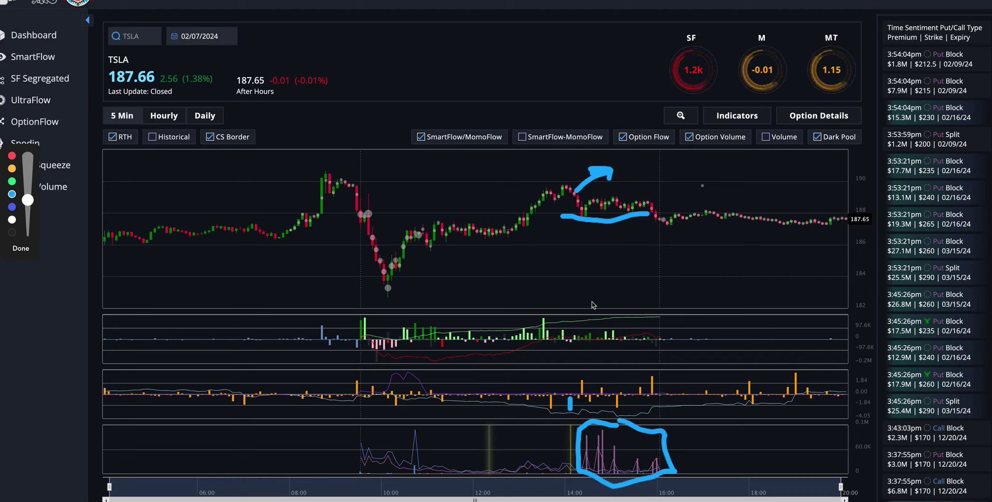
{"action": "left_click_drag", "start_coordinate": [576, 224], "coordinate": [678, 230]}
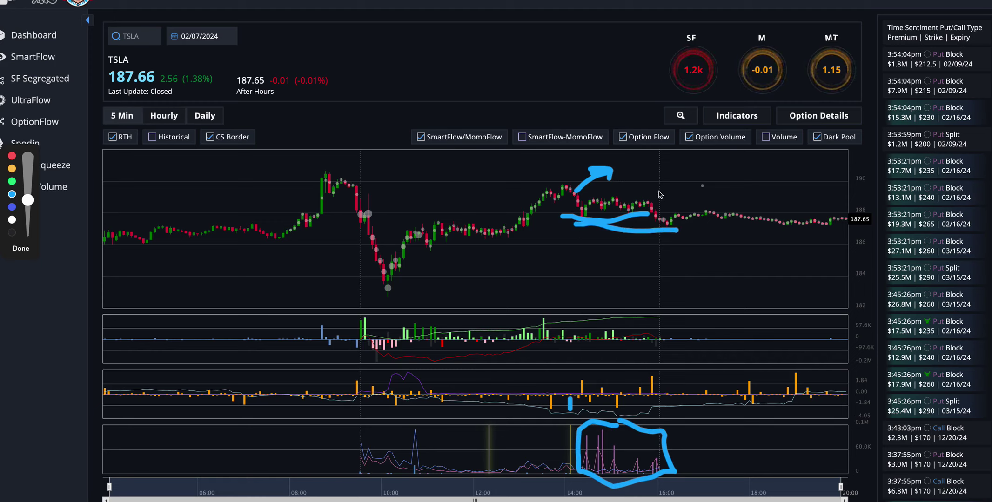
{"action": "left_click_drag", "start_coordinate": [659, 192], "coordinate": [723, 168]}
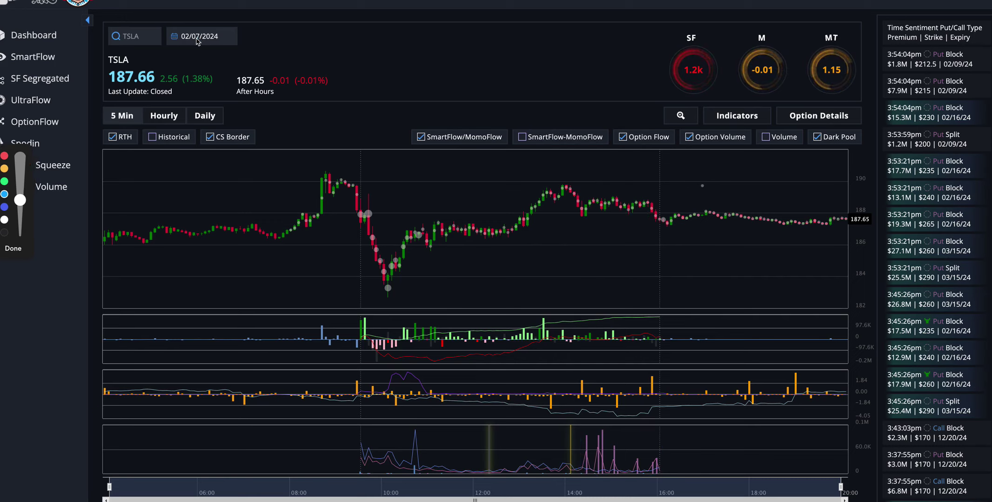
Finish annotating and switch the TSLA chart date to 02/08/2024.
{"action": "left_click", "coordinate": [202, 37]}
{"action": "left_click", "coordinate": [202, 37]}
{"action": "left_click", "coordinate": [233, 104]}
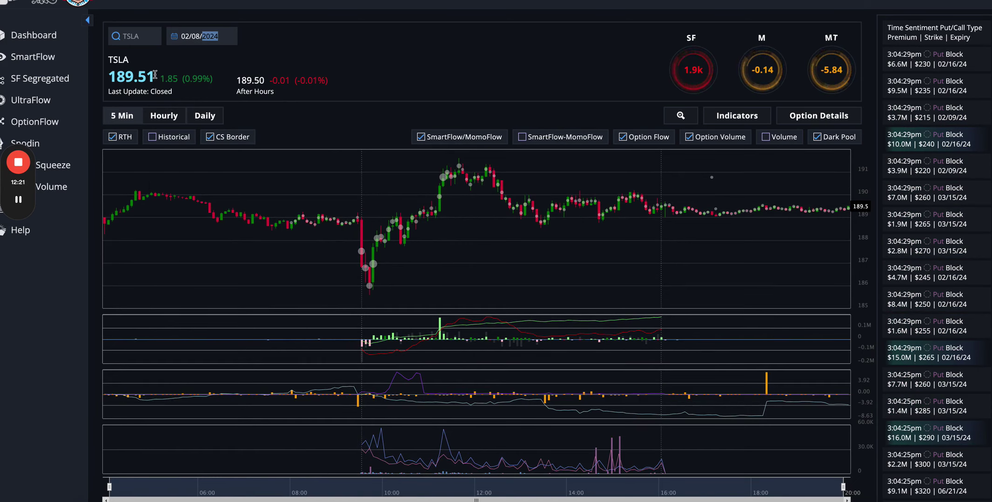
{"action": "mouse_move", "coordinate": [17, 223]}
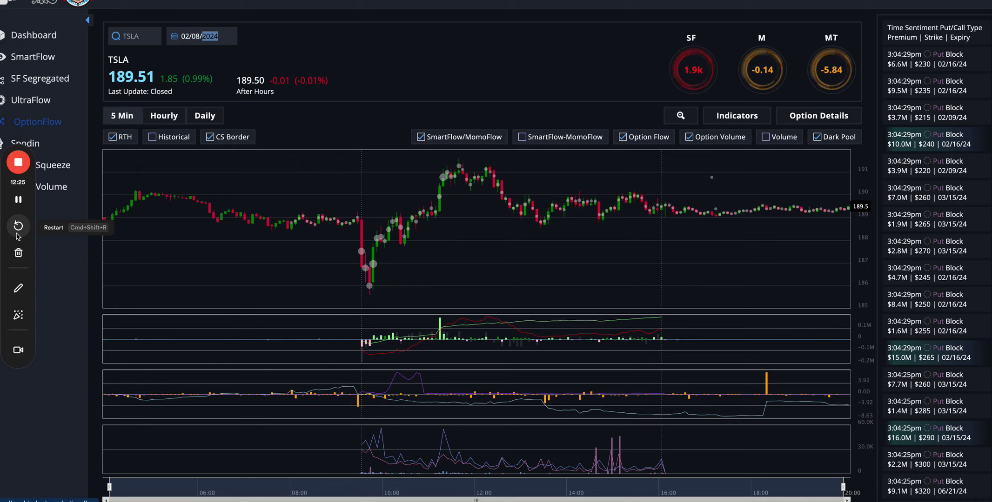